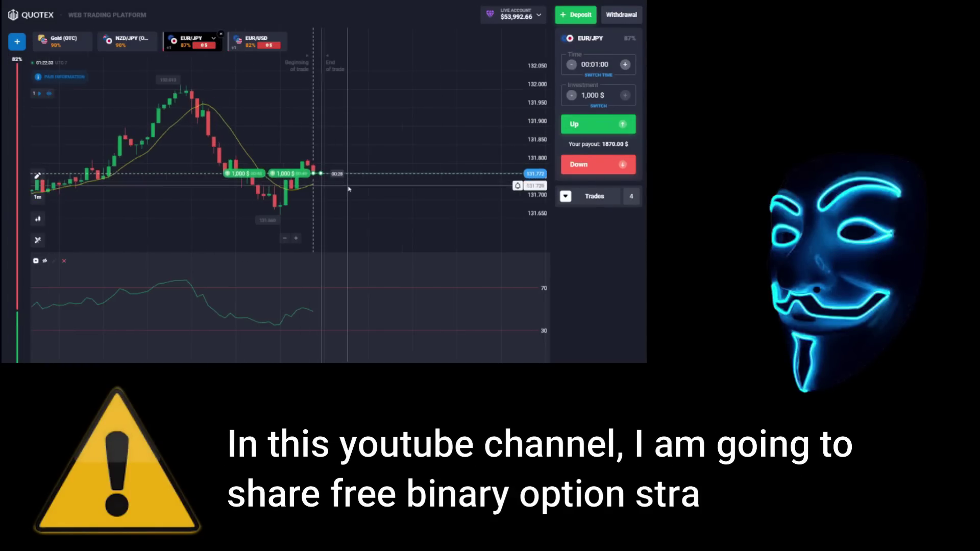
Place several 1,000 $ Up trades, switching between the EUR/USD and EUR/JPY charts.
left_click(565, 196)
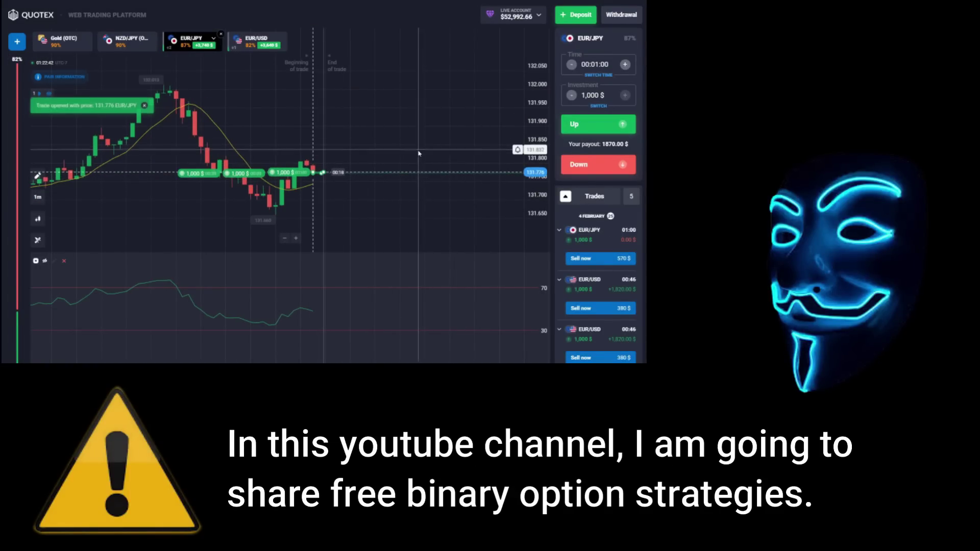
left_click(277, 201)
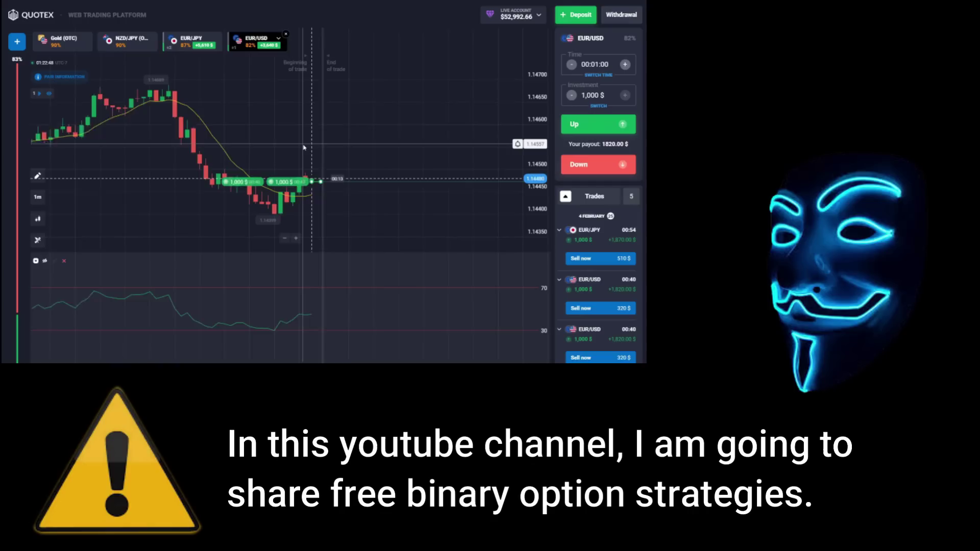
left_click(279, 201)
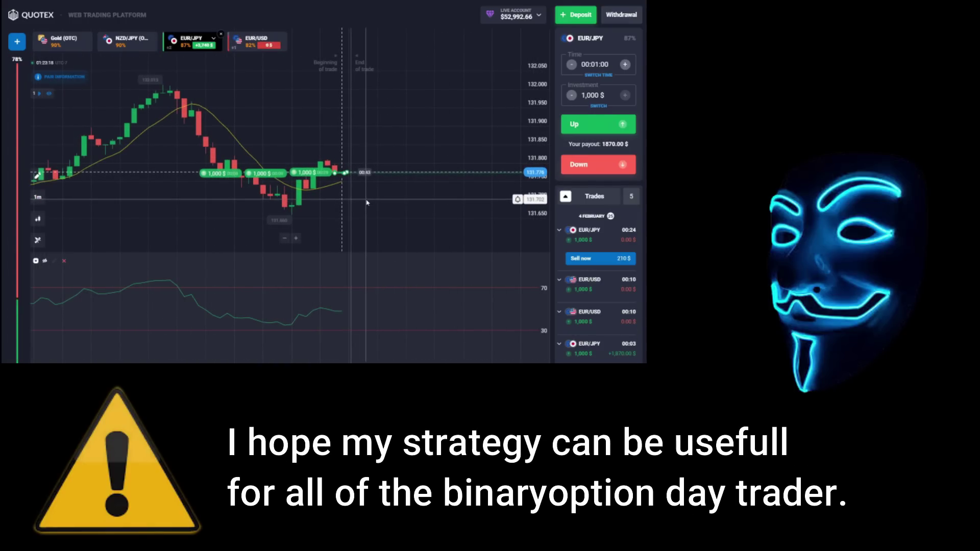
left_click(255, 40)
left_click(280, 209)
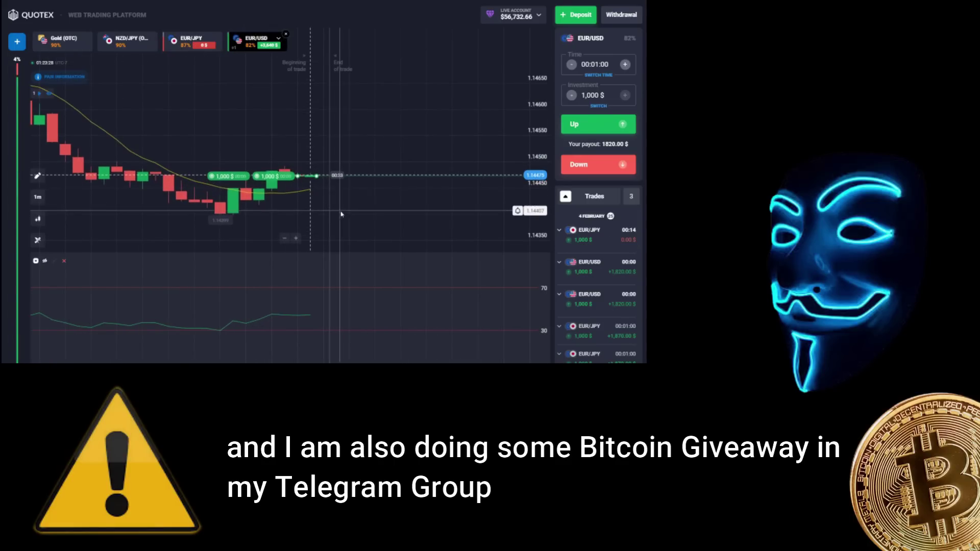
left_click(192, 40)
left_click(278, 201)
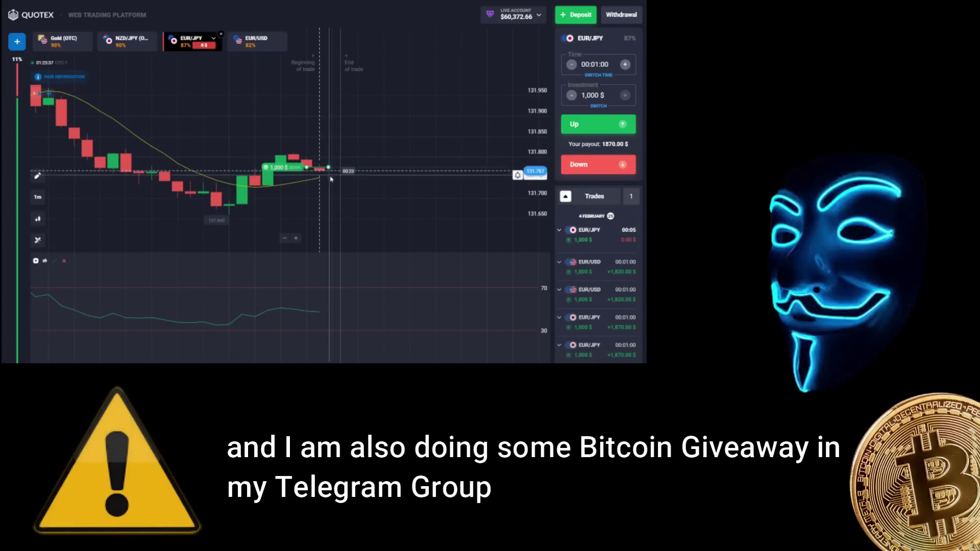
Open two pairs of 1,000 $ Up trades on EUR/JPY with Shift+W, checking a candle's OHLC.
key("shift+w")
key("shift+w")
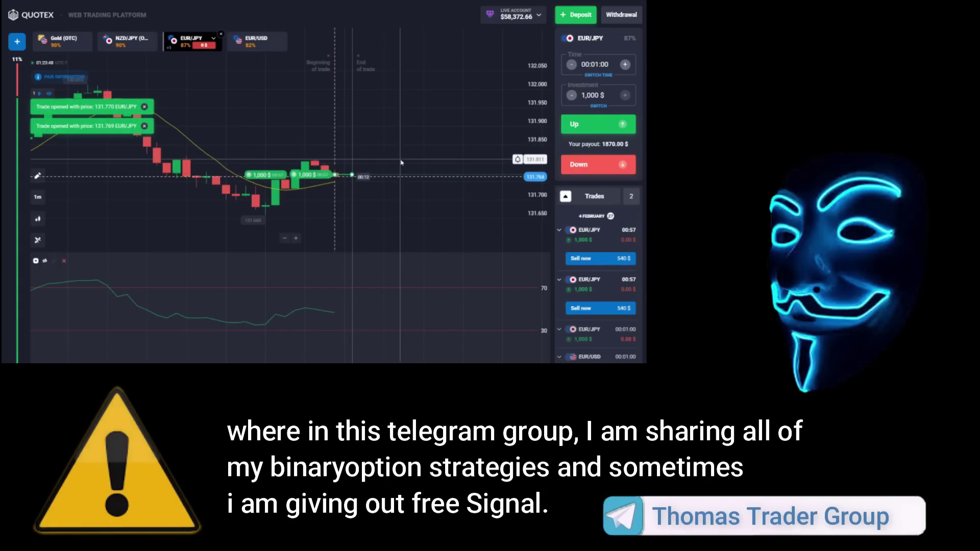
left_click(279, 201)
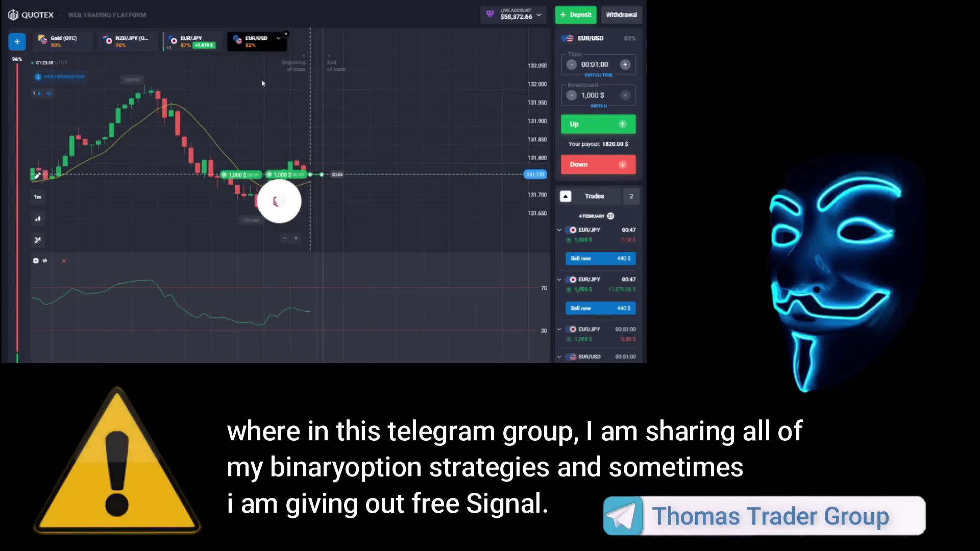
scroll(332, 144, "down", 2)
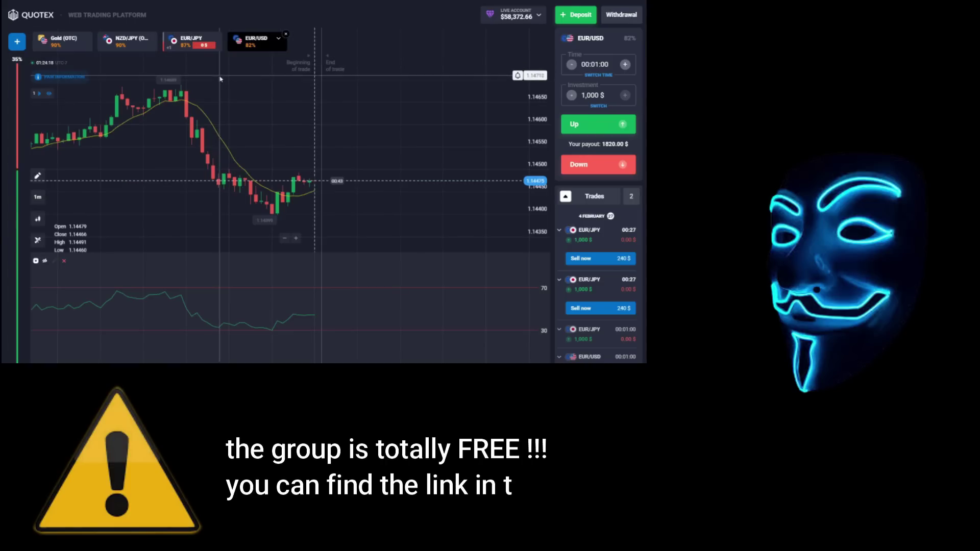
scroll(380, 156, "up", 2)
key("shift+w")
key("shift+w")
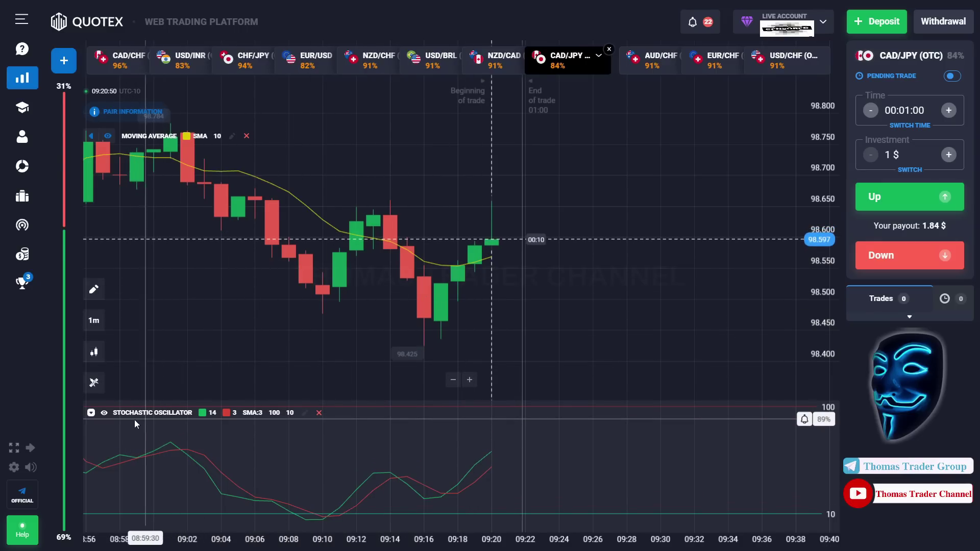
Open the chart timeframe list and close it, keeping one-minute candles.
left_click(101, 323)
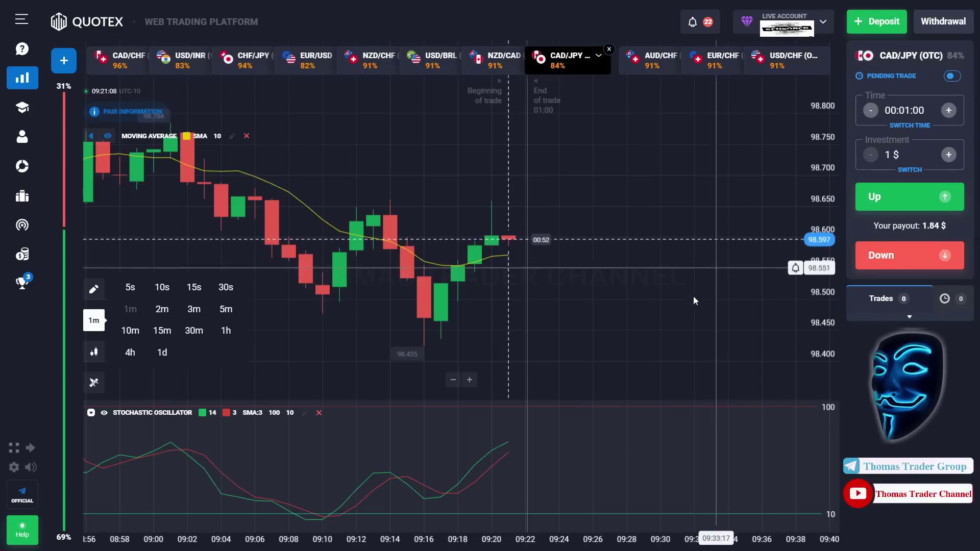
left_click(669, 326)
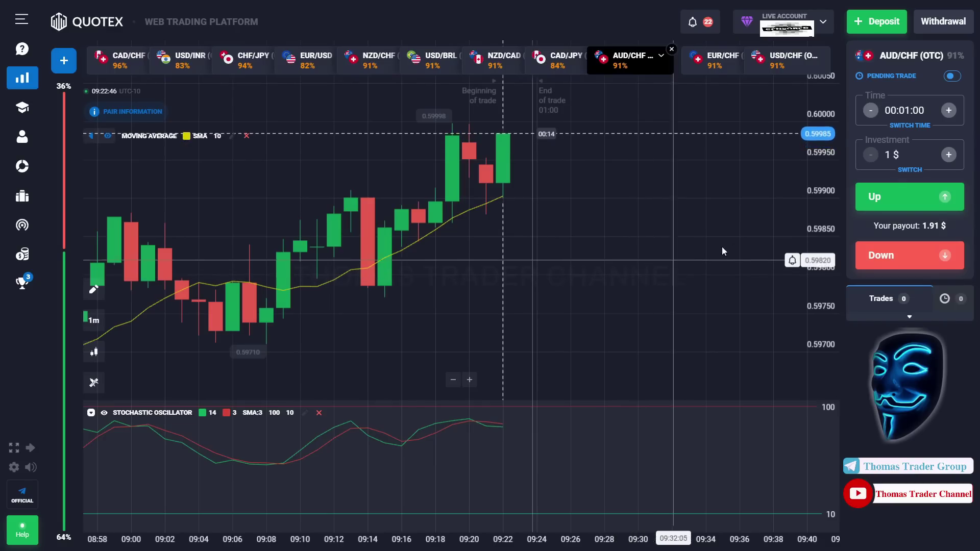
Pan the AUD/CHF chart, win a 1 $ Up trade, then set the investment to 3 $.
left_click(879, 200)
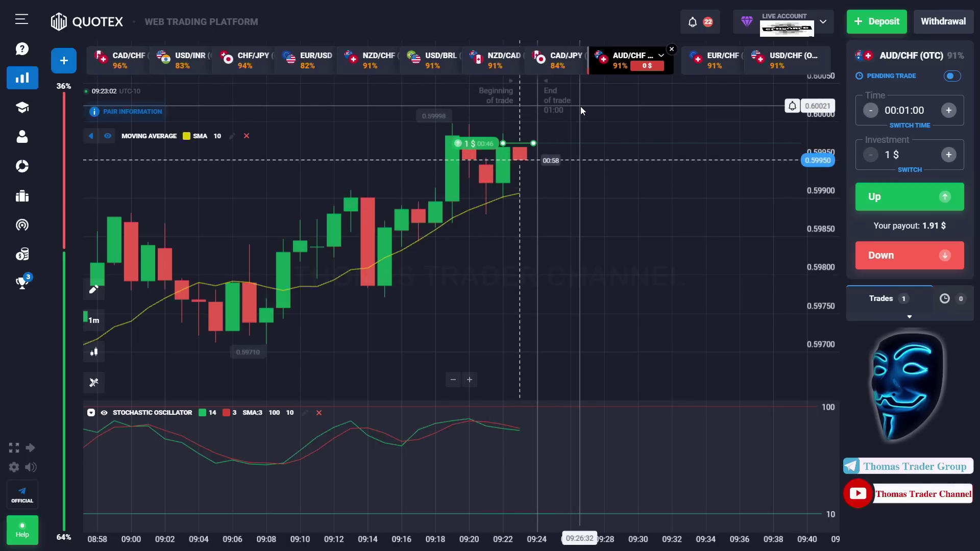
left_click_drag(596, 290, 574, 294)
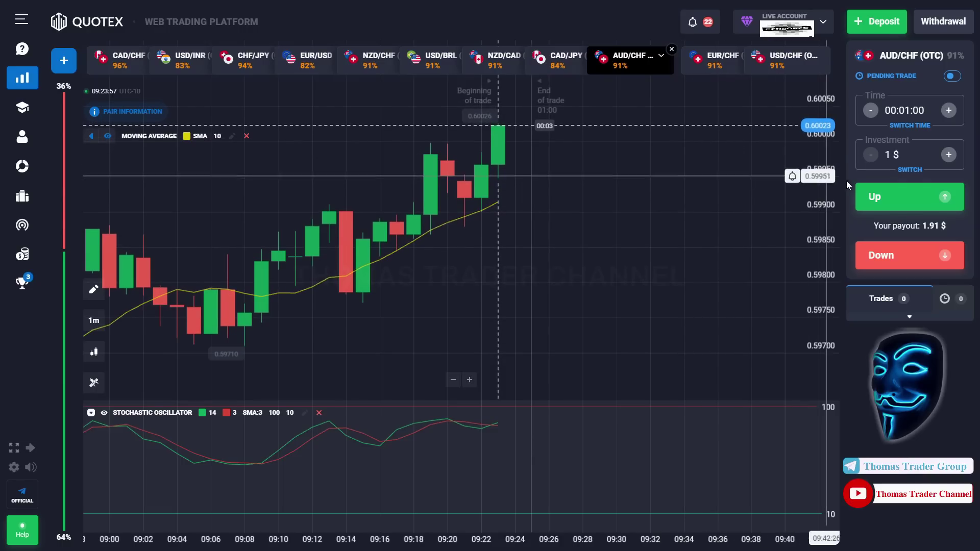
left_click(863, 194)
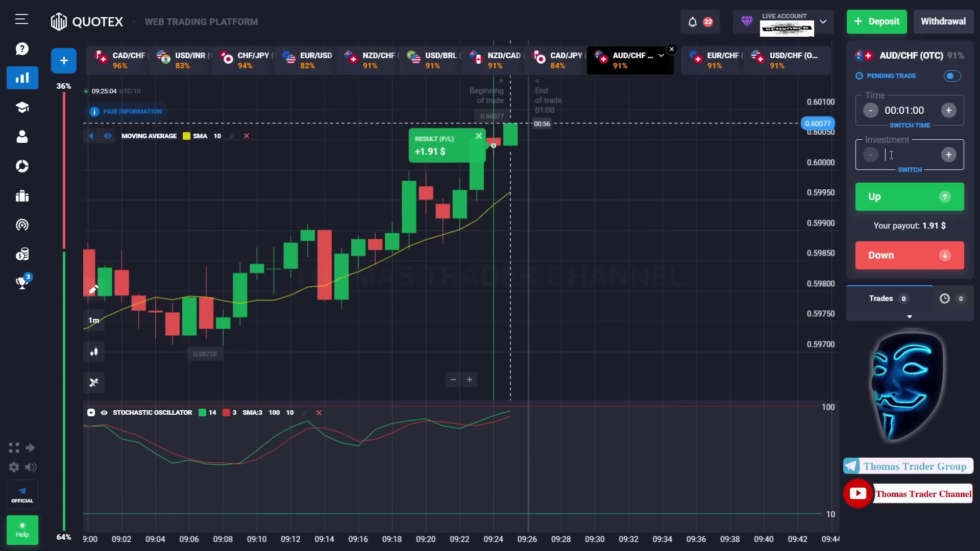
type("3 $")
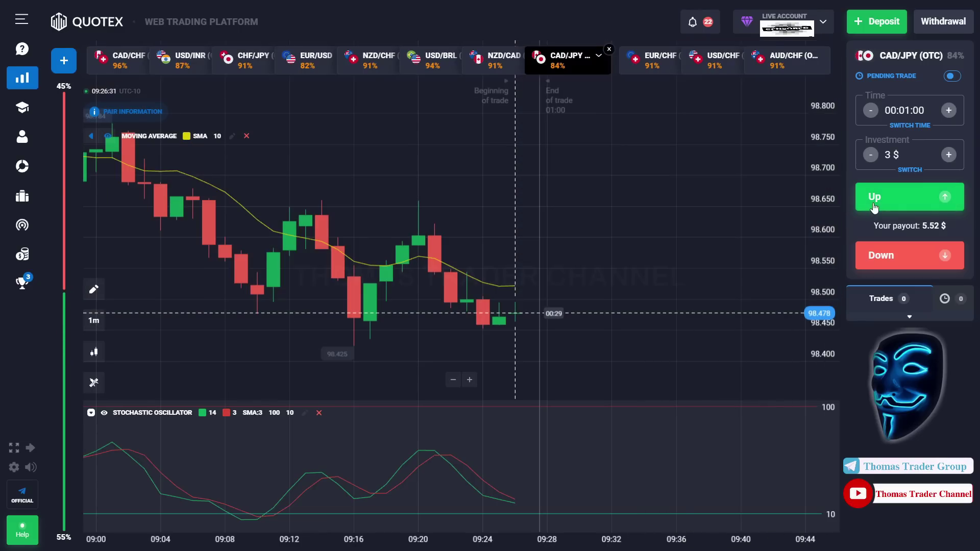
Win a 3 $ CAD/JPY Up trade (+5.52 $), then replace the investment with 5 $.
left_click(874, 204)
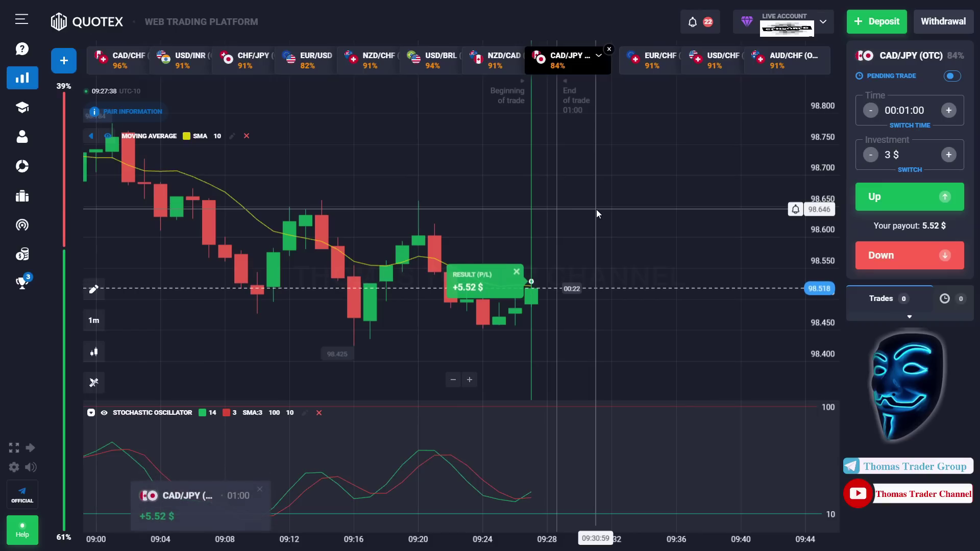
double_click(888, 155)
type("5")
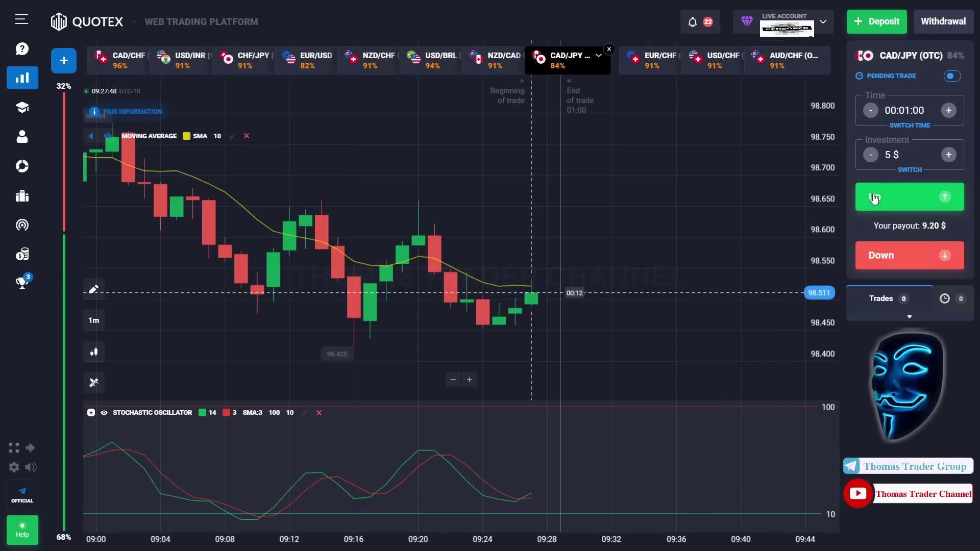
Win a 5 $ CAD/JPY Up trade (+9.20 $), then enter 9 $ as the investment.
left_click(874, 198)
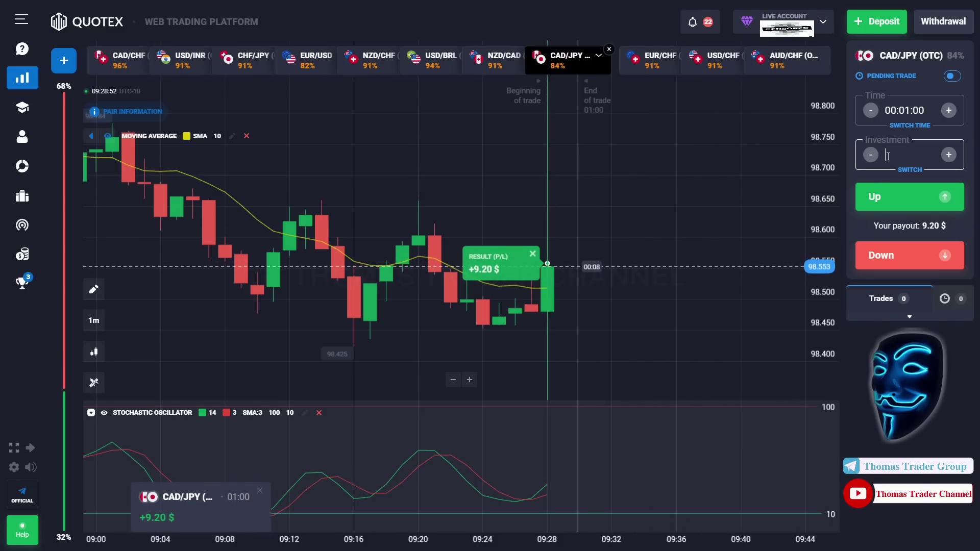
type("9 $")
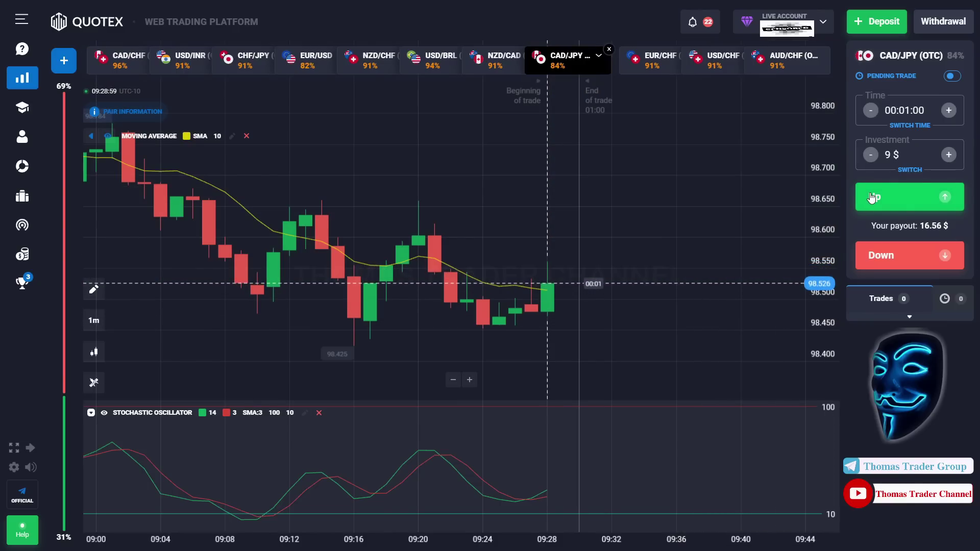
Win a 9 $ CAD/JPY Up trade (+16.56 $), then raise the investment to 16 $.
left_click(872, 197)
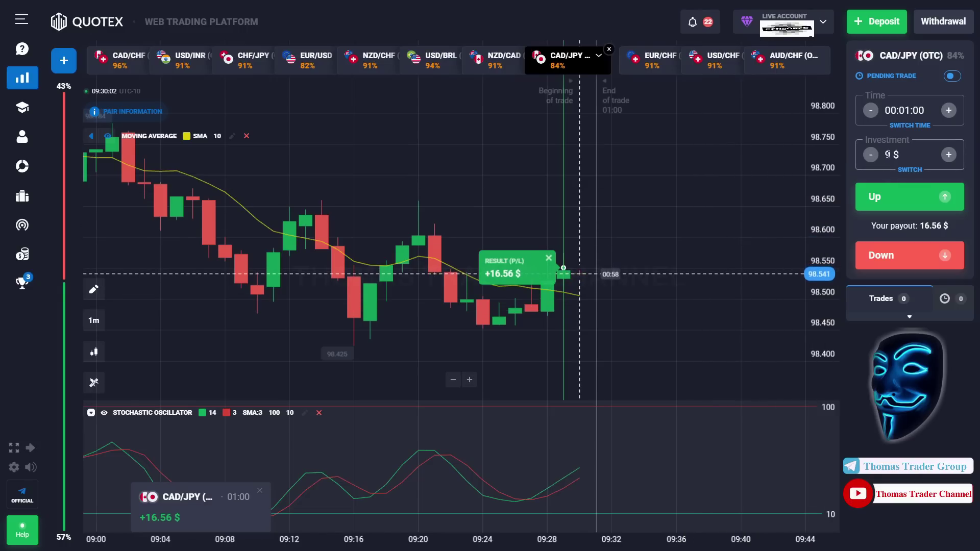
key("BackSpace")
type("15")
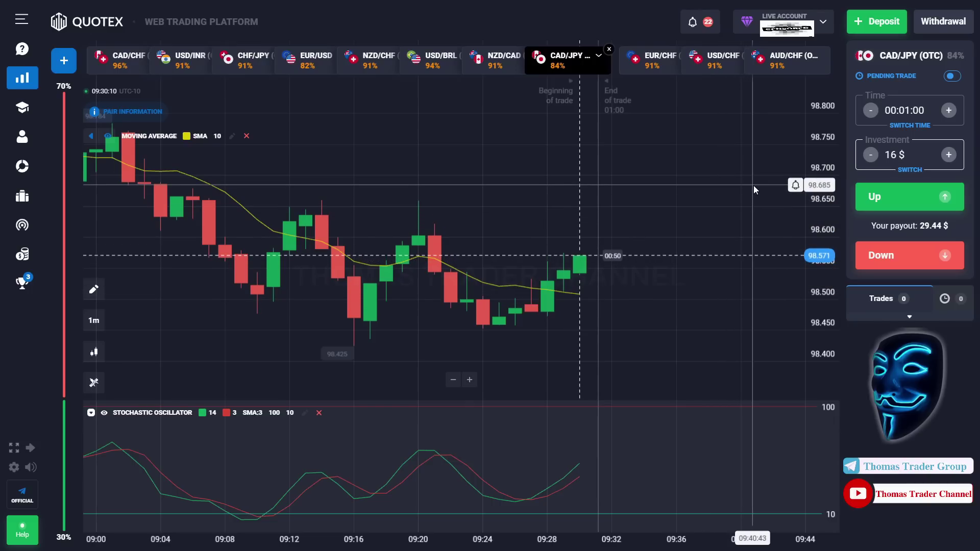
Win a 16 $ CAD/JPY Up trade (+29.44 $), then set the investment to 29 $.
left_click(866, 200)
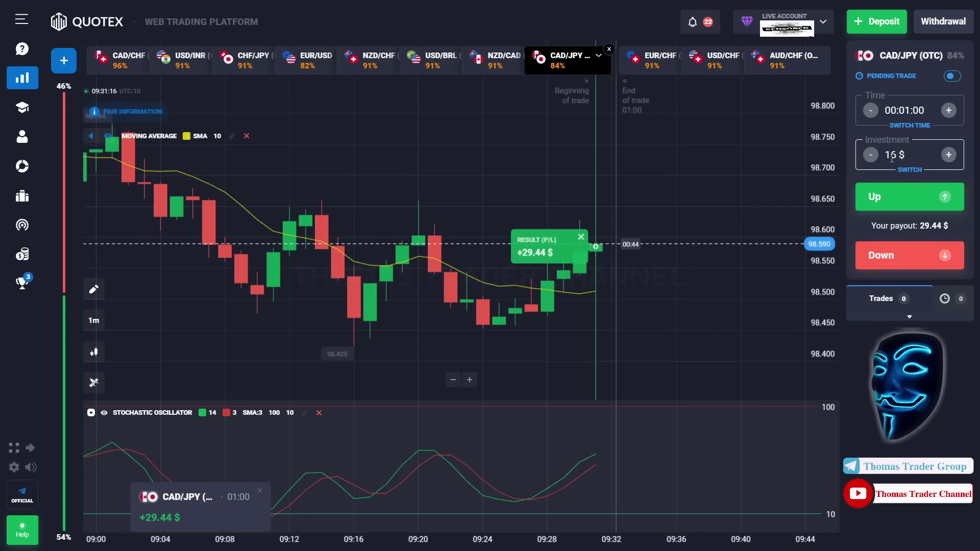
key("BackSpace")
key("BackSpace")
type("29")
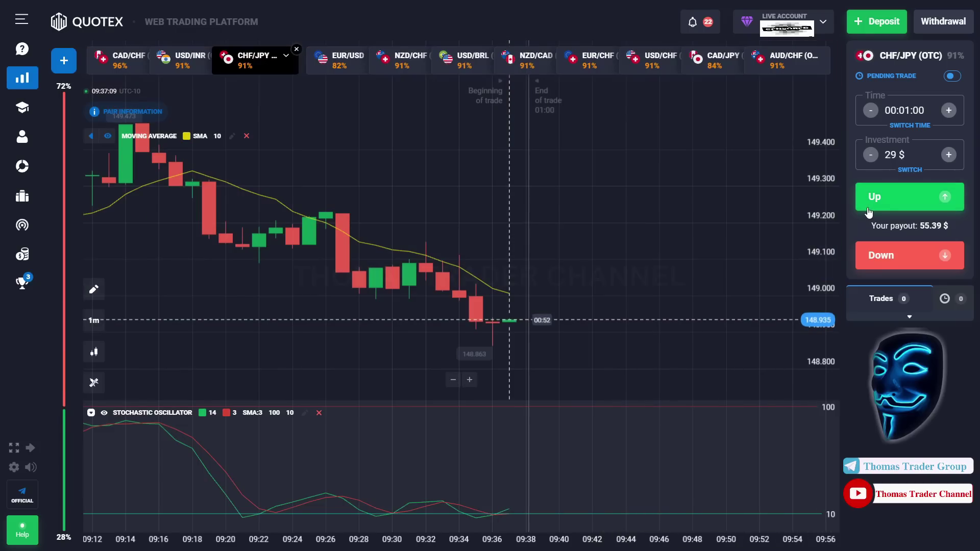
Place a 29 $ CHF/JPY Up trade, shift the chart back a candle, then begin editing the investment.
left_click(868, 211)
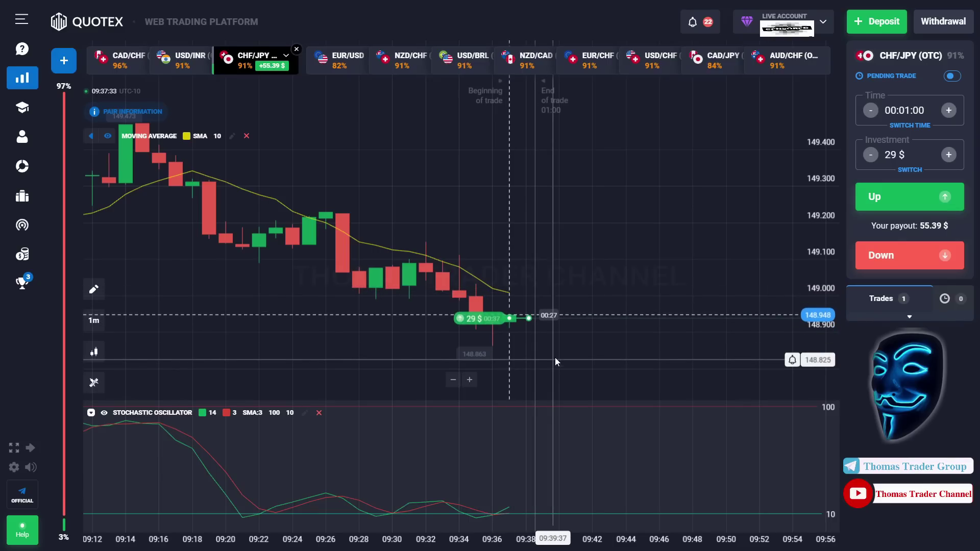
left_click_drag(645, 332, 629, 334)
scroll(635, 335, "up", 1)
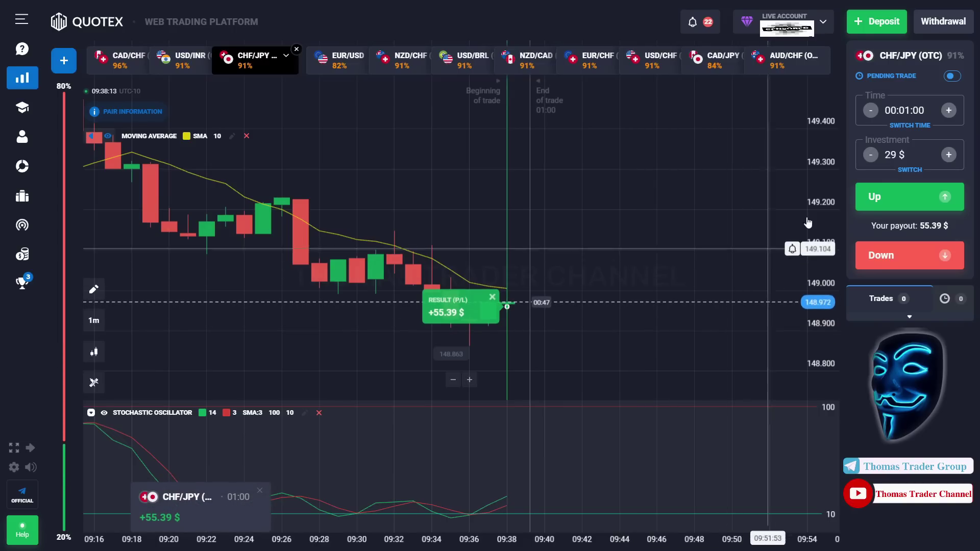
left_click(894, 154)
Win a 55 $ NZD/CAD Up trade (+105.05 $), then change the investment to 105 $.
key("BackSpace")
key("BackSpace")
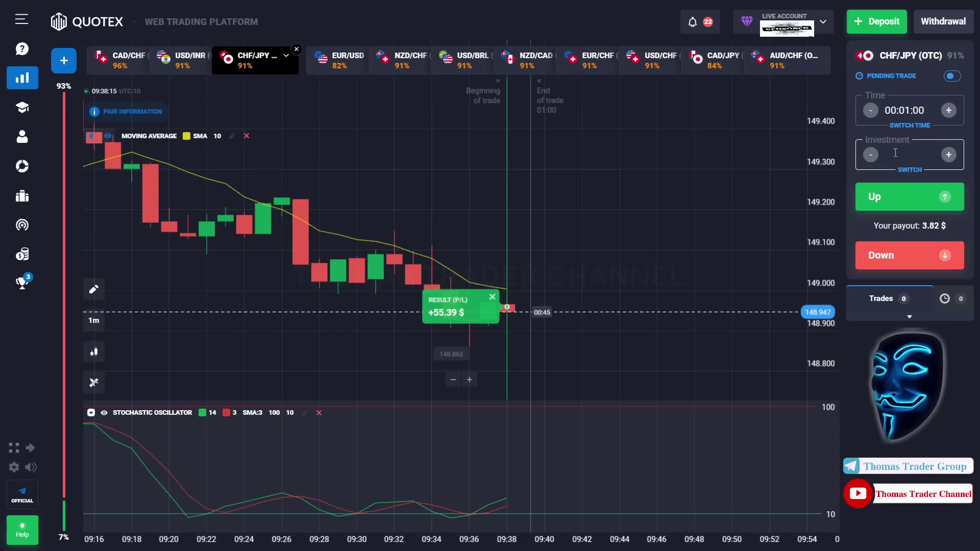
type("55 $")
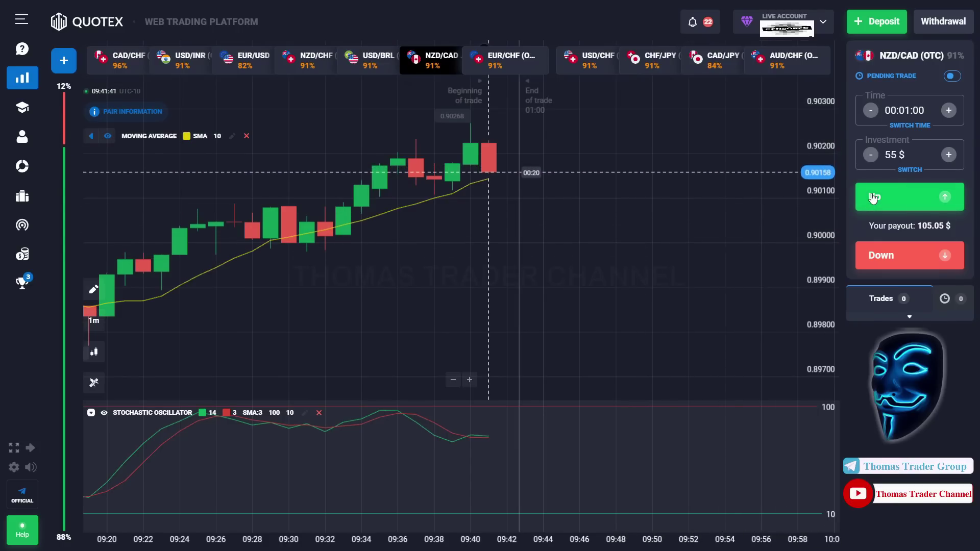
left_click(873, 197)
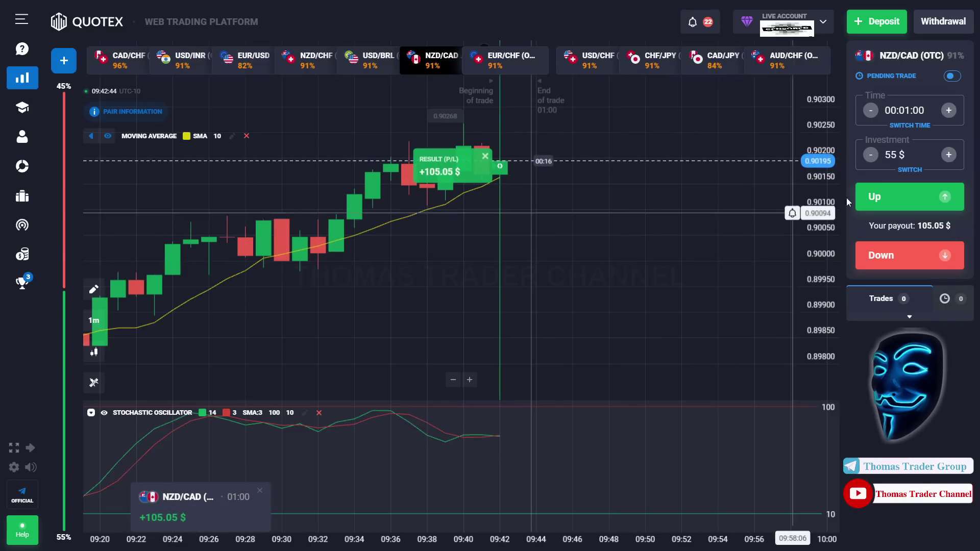
key("BackSpace")
key("BackSpace")
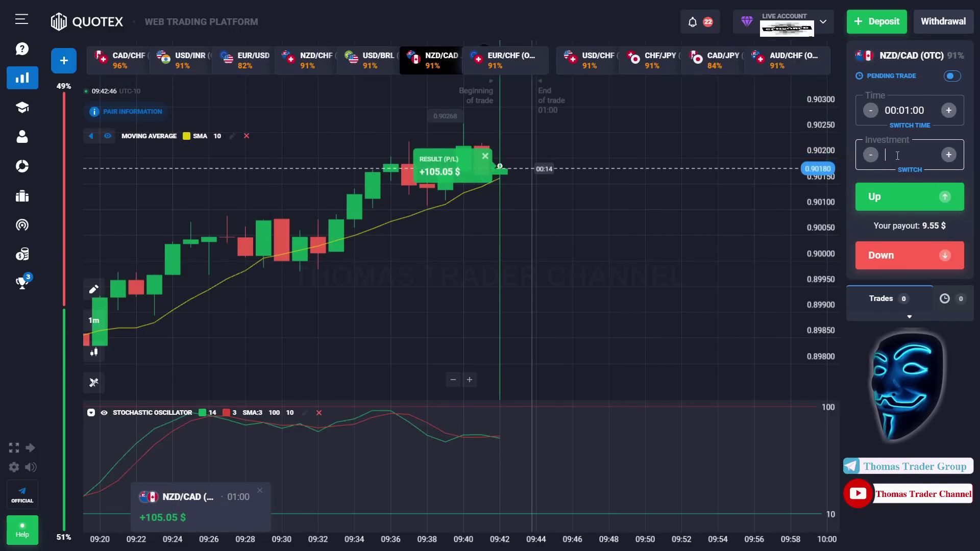
type("105 $")
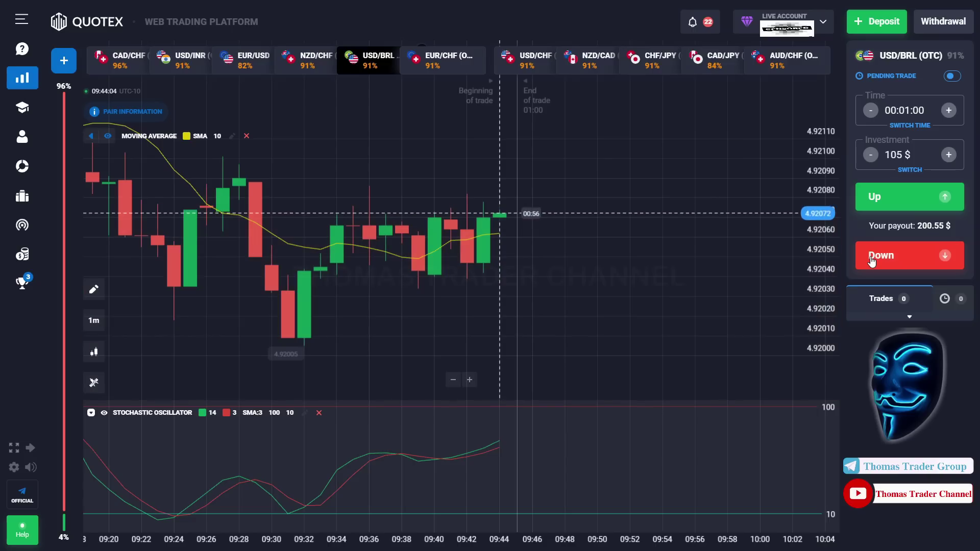
Win a 105 $ USD/BRL Down trade (+200.55 $), then clear the investment amount.
left_click(871, 261)
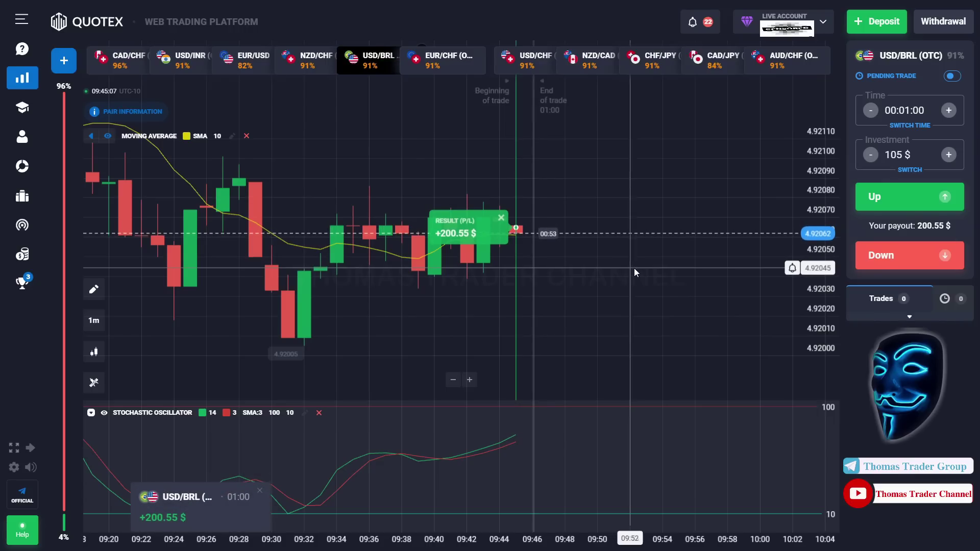
left_click(902, 155)
key("BackSpace")
key("BackSpace")
key("BackSpace")
Place a 200 $ one-minute Up trade on EUR/USD.
type("200")
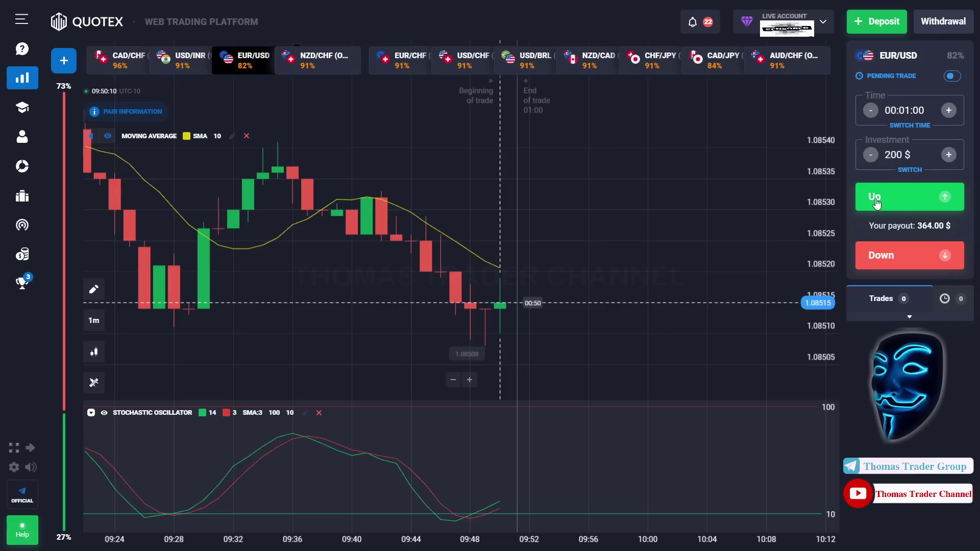
left_click(874, 200)
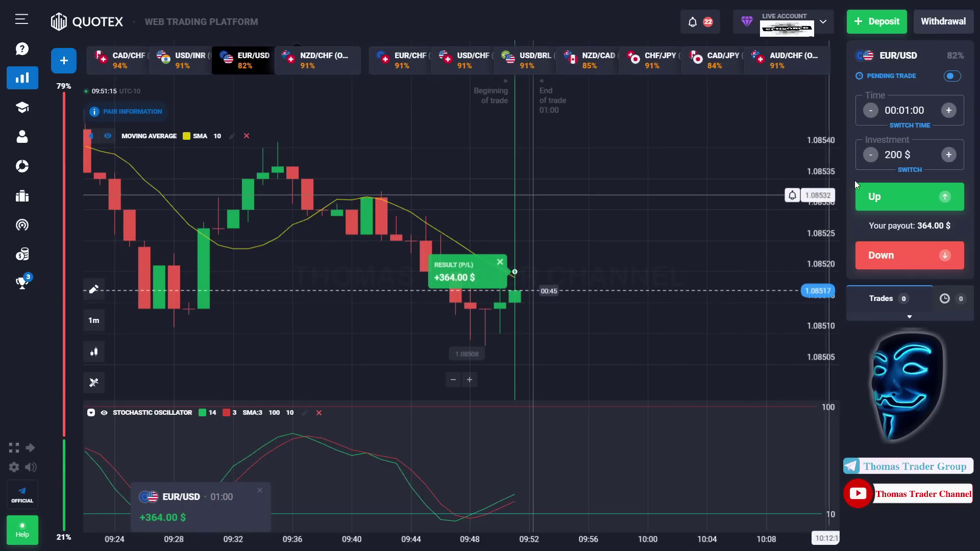
left_click(902, 155)
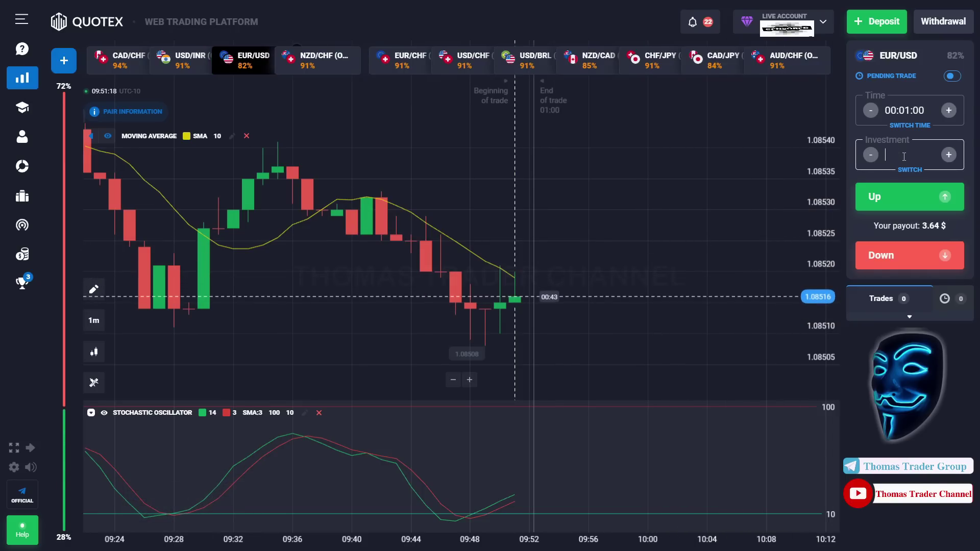
Place a 364 $ one-minute Up trade on EUR/CHF (OTC).
type("364 $")
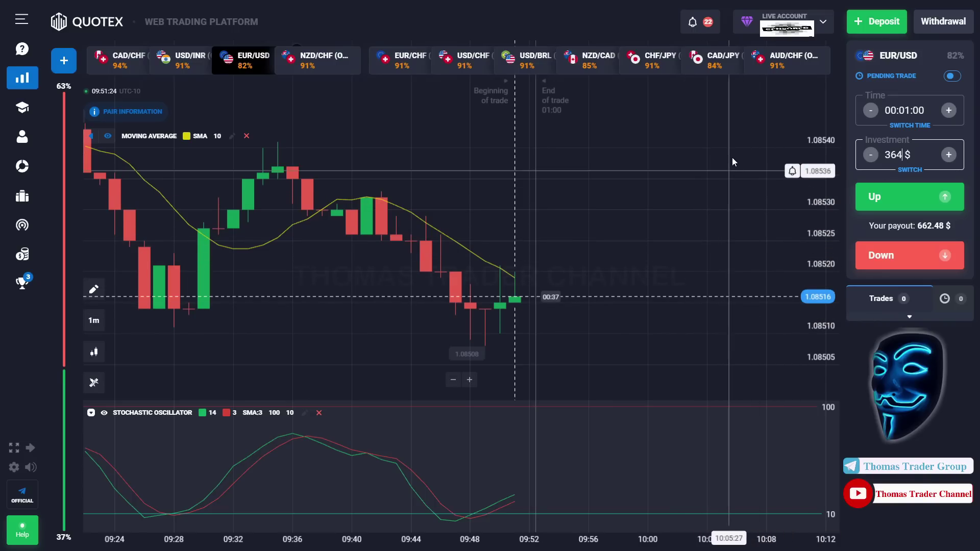
left_click(401, 60)
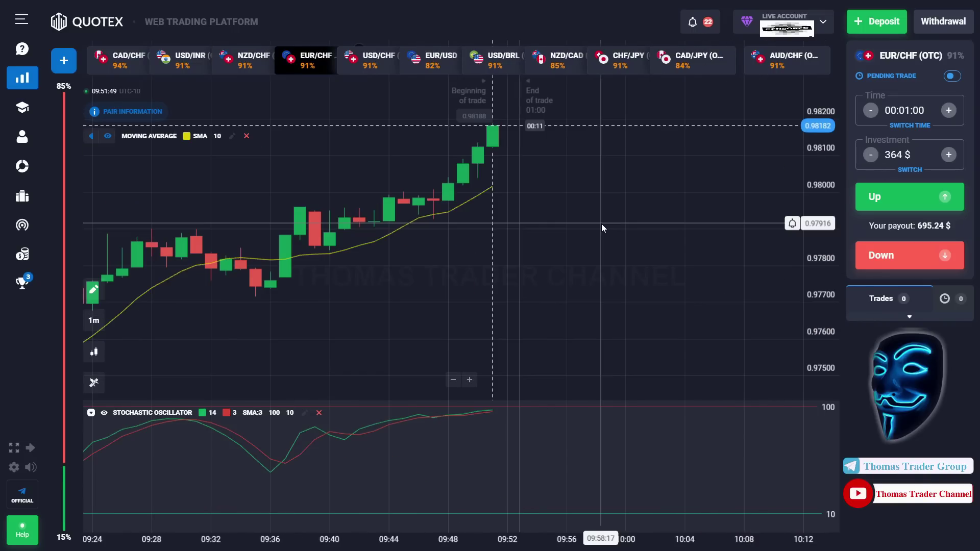
left_click(864, 198)
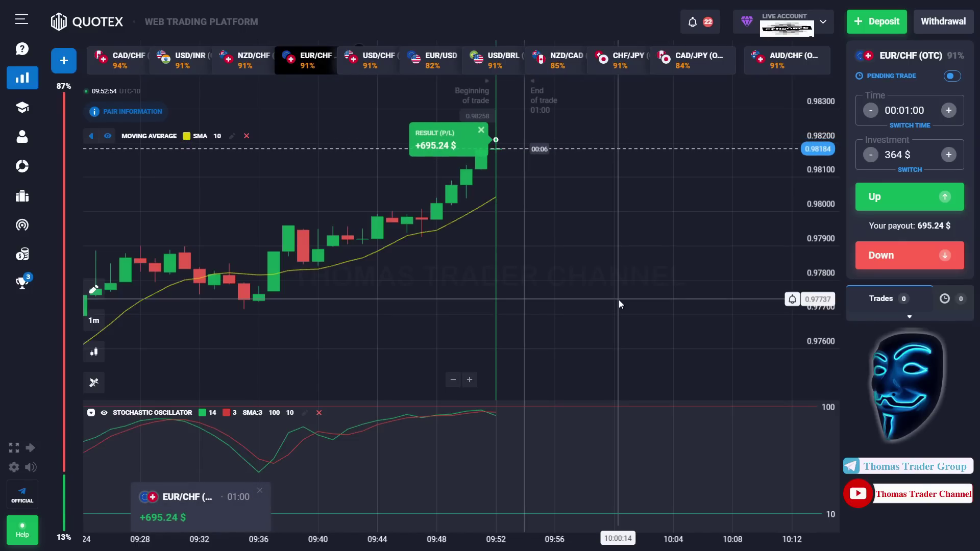
left_click(902, 154)
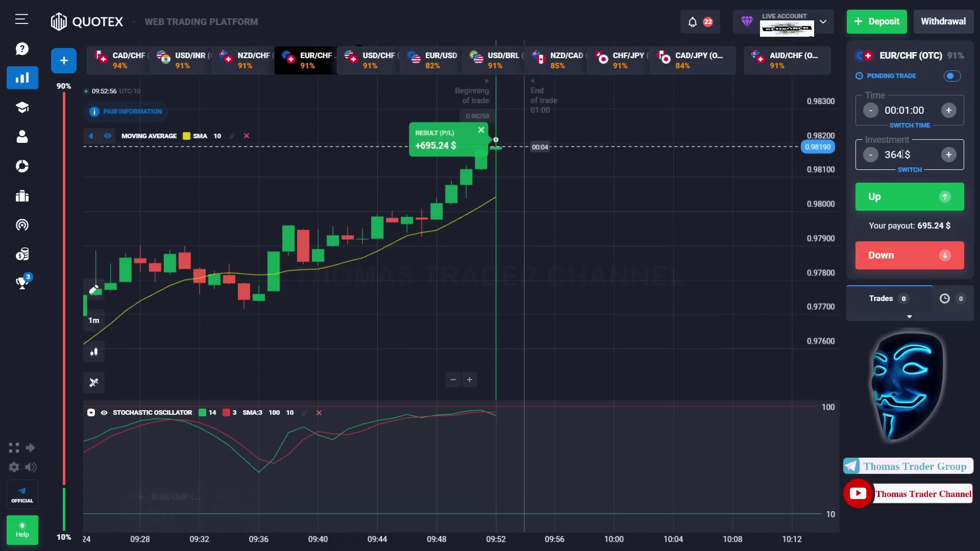
key("BackSpace")
key("BackSpace")
key("BackSpace")
Place a 695 $ one-minute Down trade on NZD/CHF (OTC).
type("695")
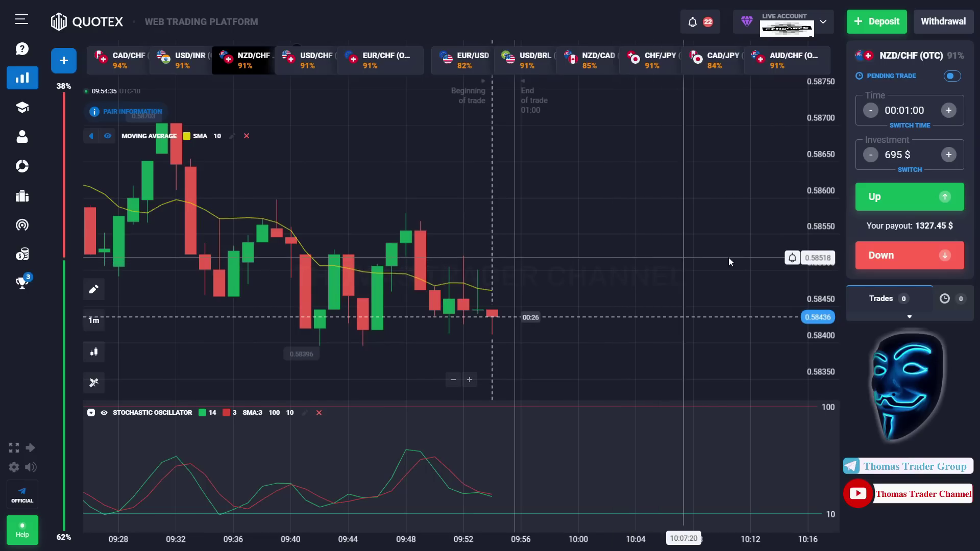
left_click(860, 255)
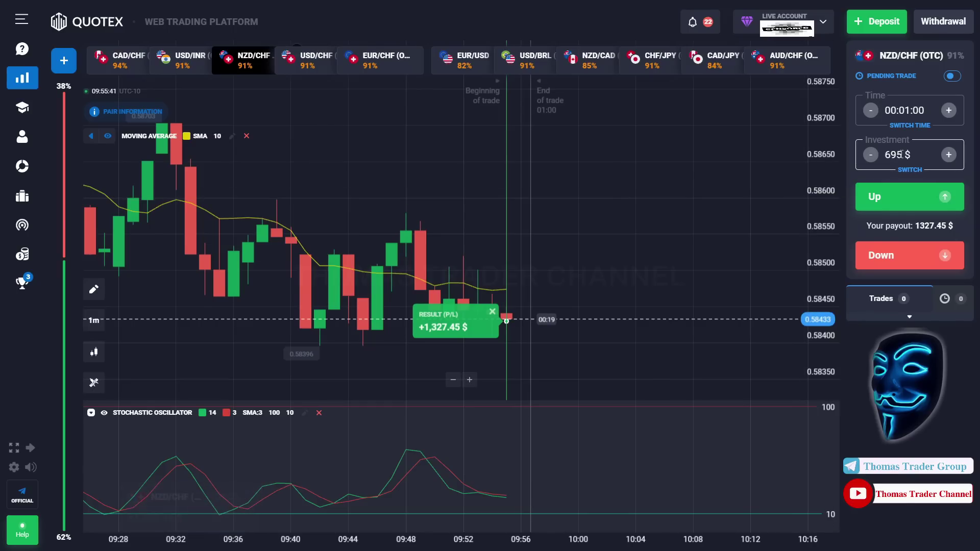
key("BackSpace")
key("BackSpace")
key("BackSpace")
Set the stake to 650 $, under the 1,000 maximum, and open two NZD/CHF (OTC) Down trades.
type("1,300")
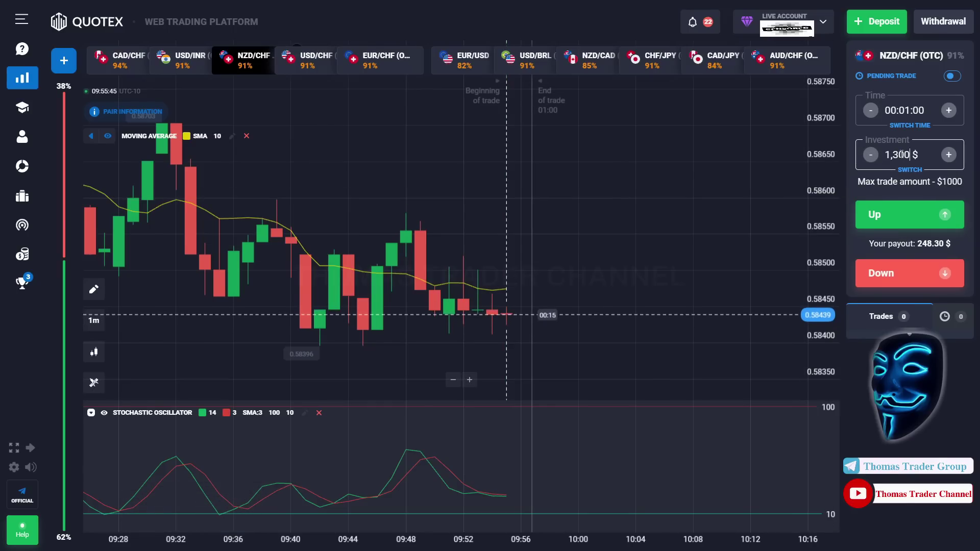
key("BackSpace")
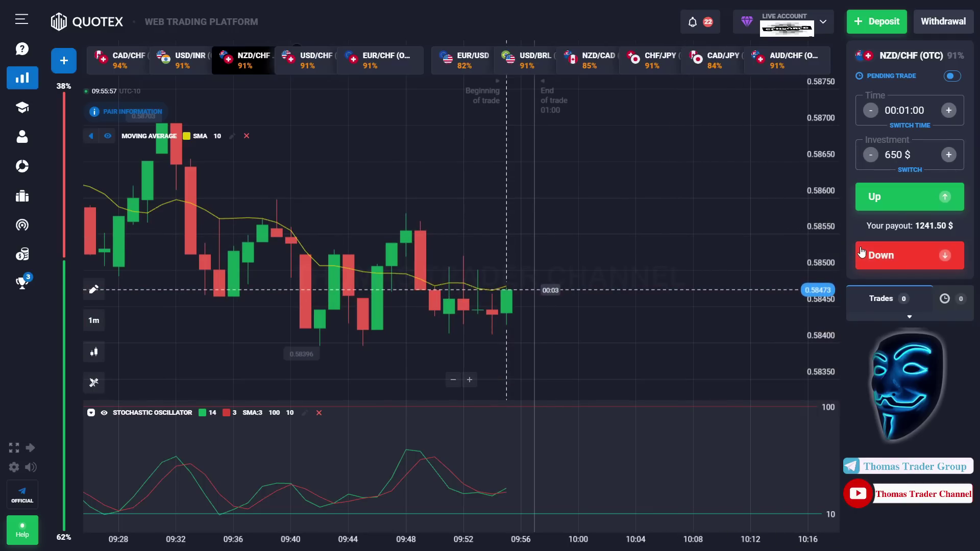
left_click(861, 252)
left_click(861, 251)
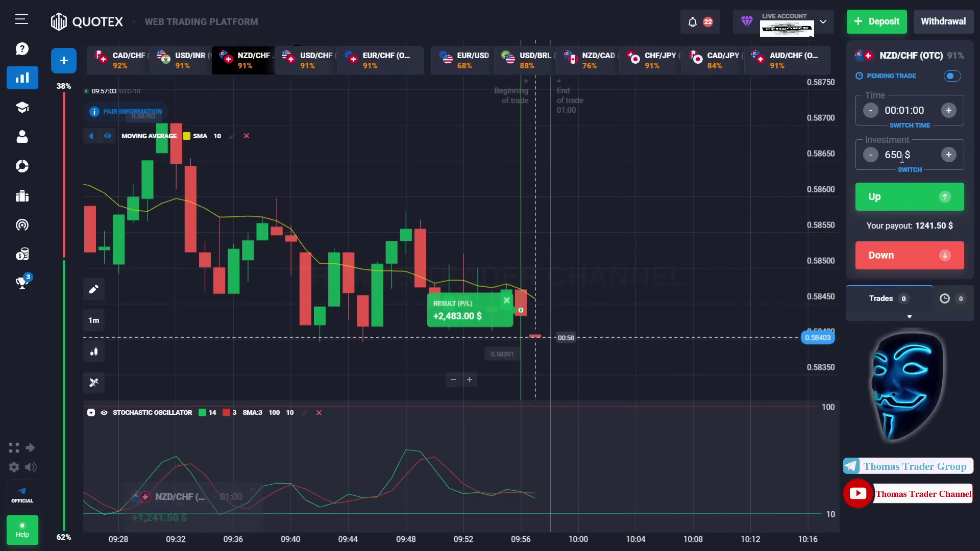
key("BackSpace")
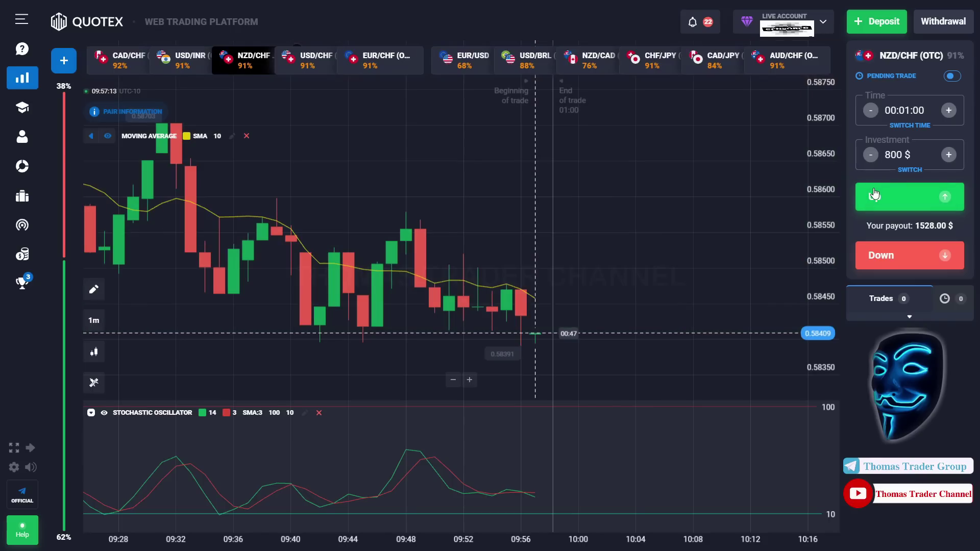
Stack two 800 $ Up trades, then five 900 $ Down trades on NZD/CHF (OTC).
left_click(874, 194)
left_click(874, 194)
left_click(875, 194)
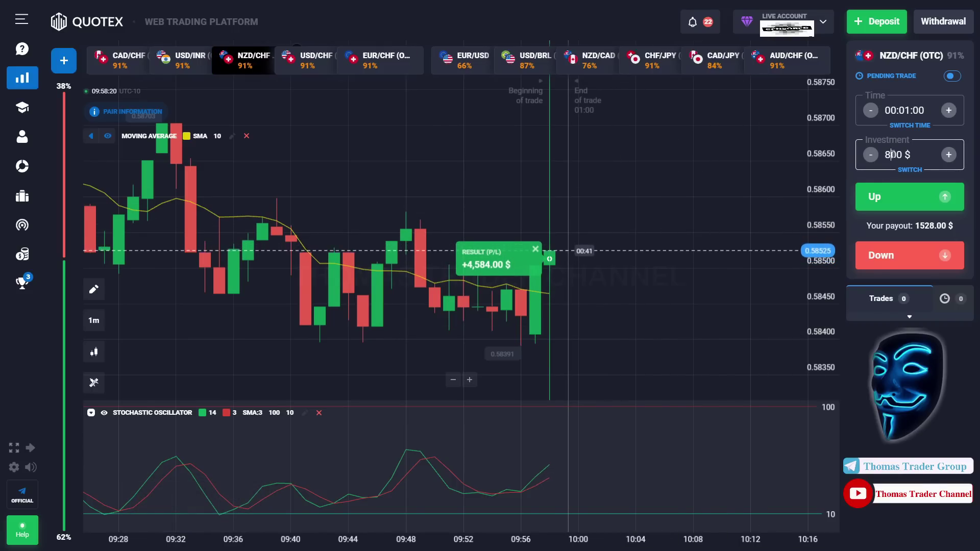
type("00")
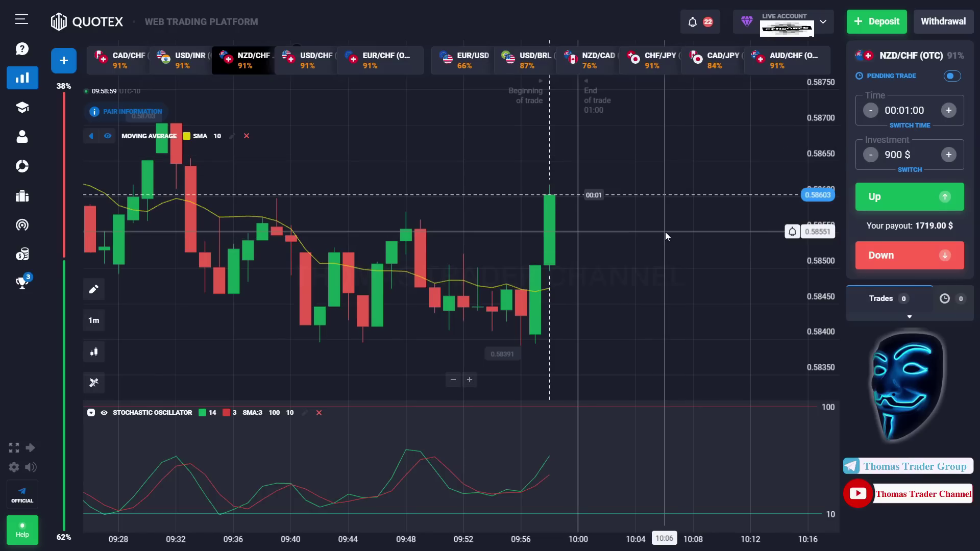
left_click(875, 256)
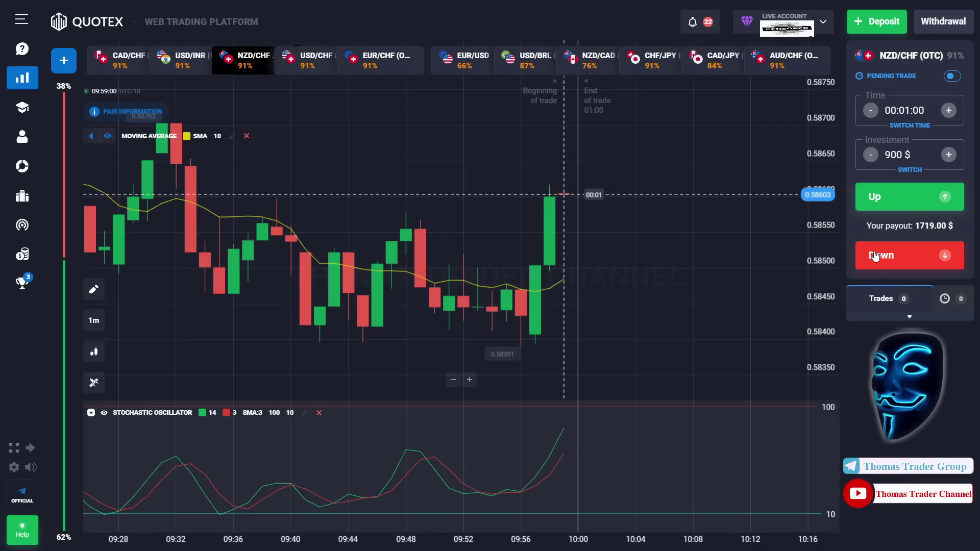
left_click(875, 255)
left_click(875, 255)
left_click(874, 255)
left_click(874, 256)
left_click(875, 255)
left_click(874, 256)
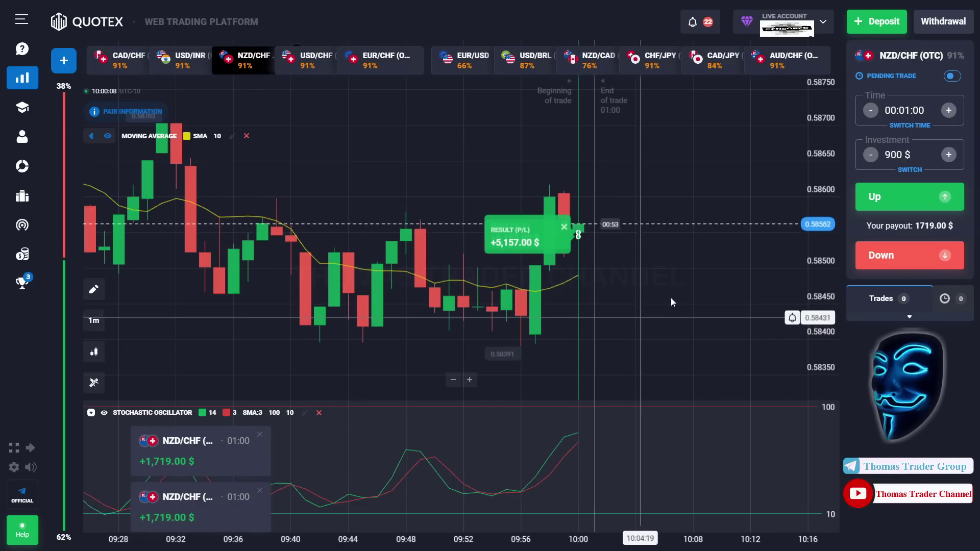
left_click(900, 154)
Raise the investment to 1,000 $ and place a Down trade on NZD/CAD (OTC).
key("BackSpace")
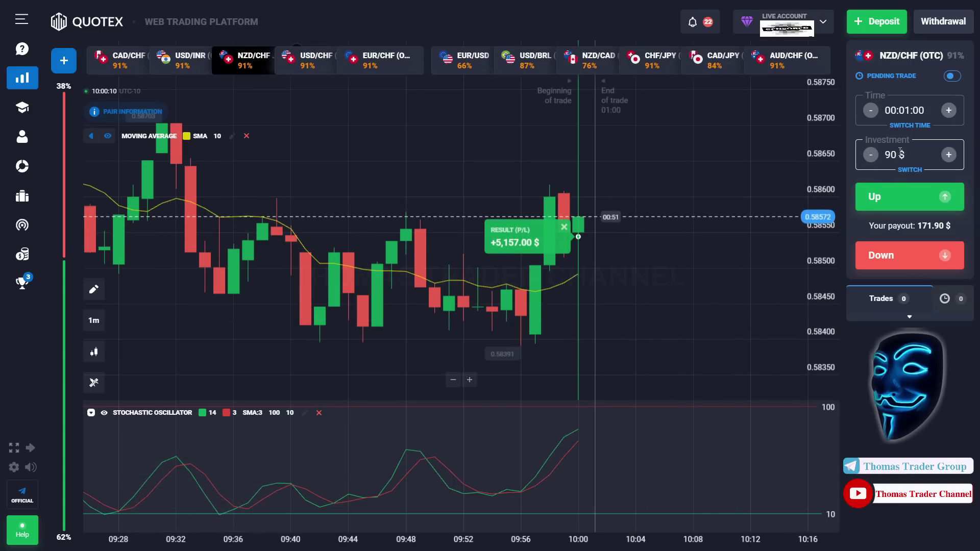
type("100")
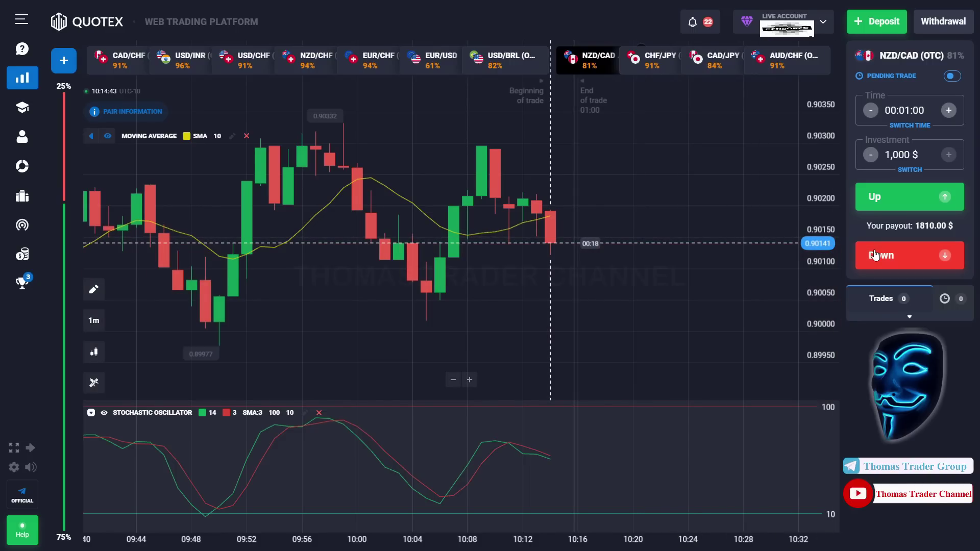
left_click(875, 255)
Stack nine more 1,000 $ one-minute Down trades on NZD/CAD (OTC).
left_click(874, 255)
left_click(874, 256)
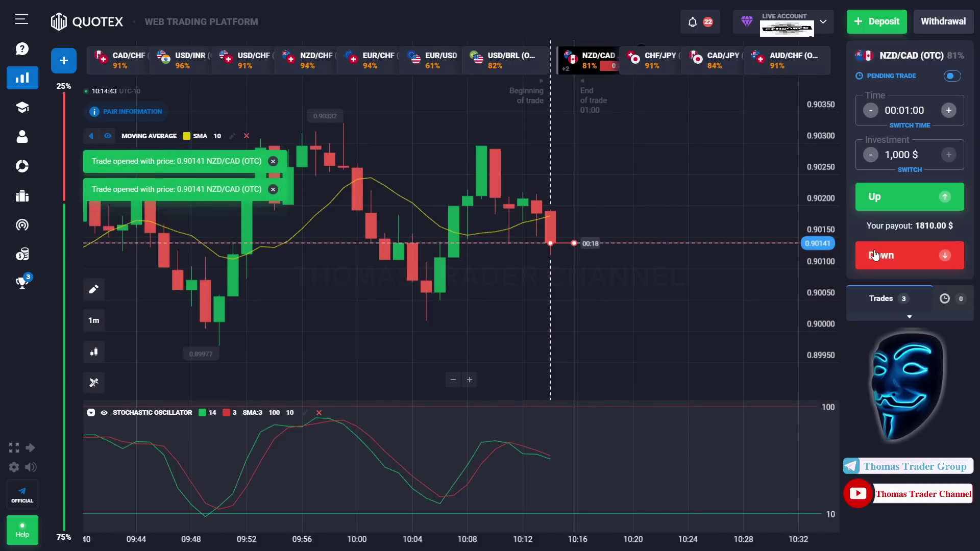
left_click(875, 255)
left_click(874, 256)
left_click(874, 255)
left_click(875, 256)
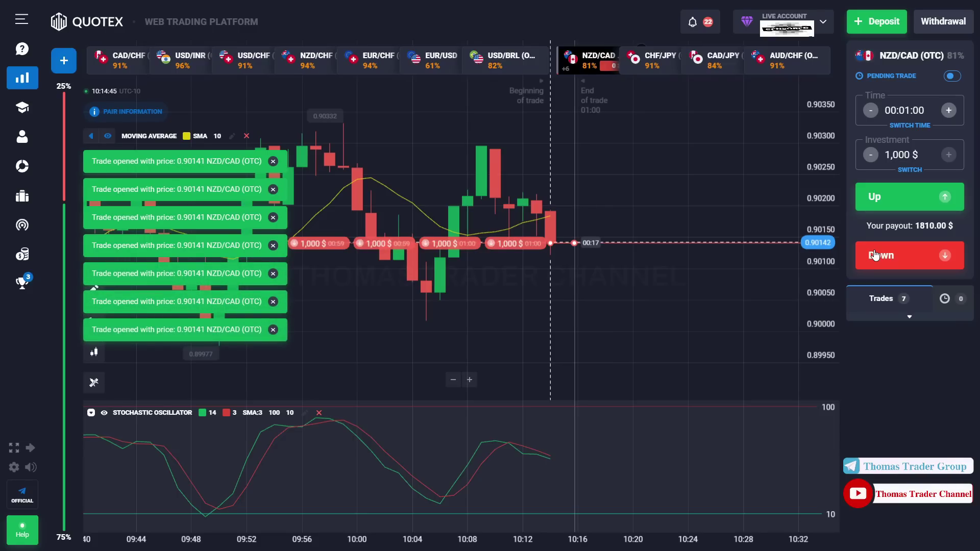
left_click(875, 255)
left_click(875, 255)
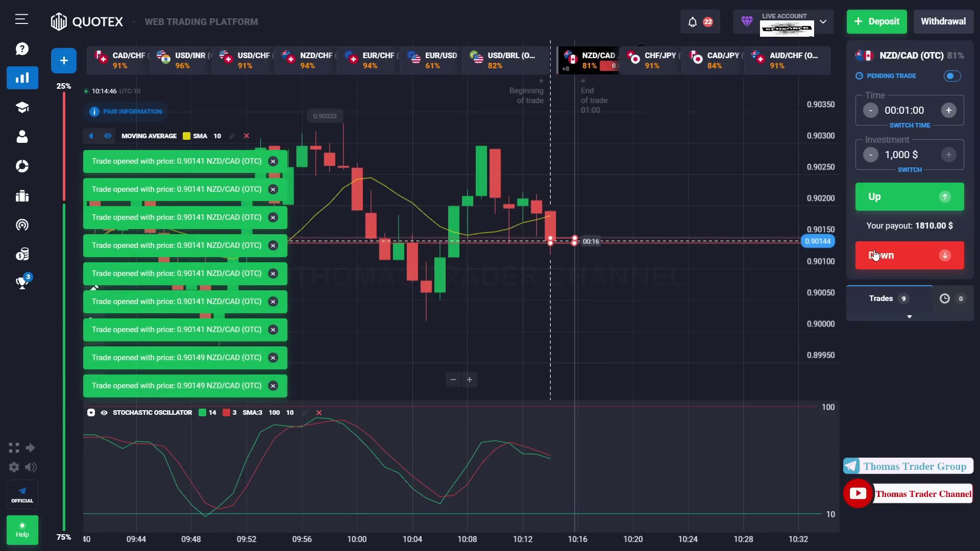
left_click(875, 255)
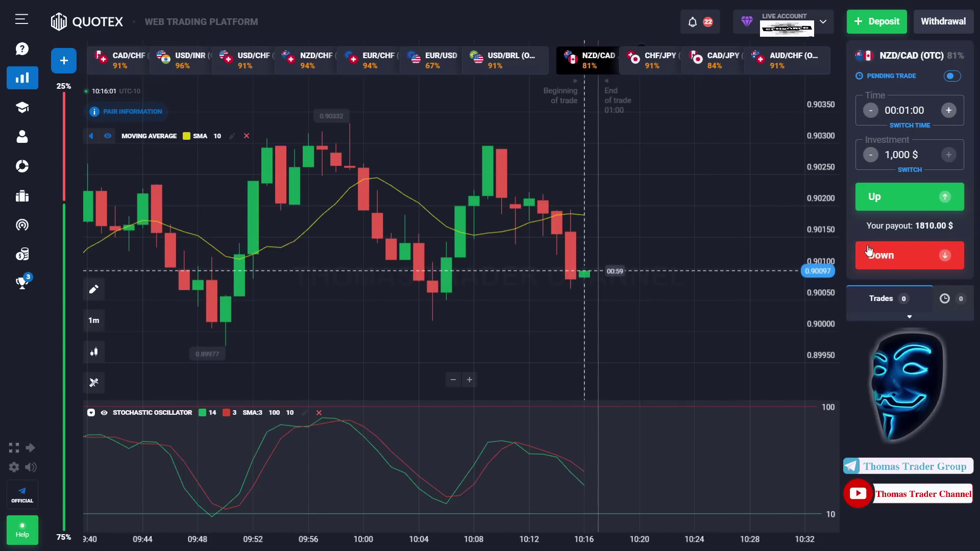
Open fifteen 1,000 $ Down trades on NZD/CAD (OTC) in quick succession.
left_click(869, 250)
left_click(869, 250)
left_click(869, 250)
left_click(870, 251)
left_click(870, 250)
left_click(870, 250)
left_click(870, 250)
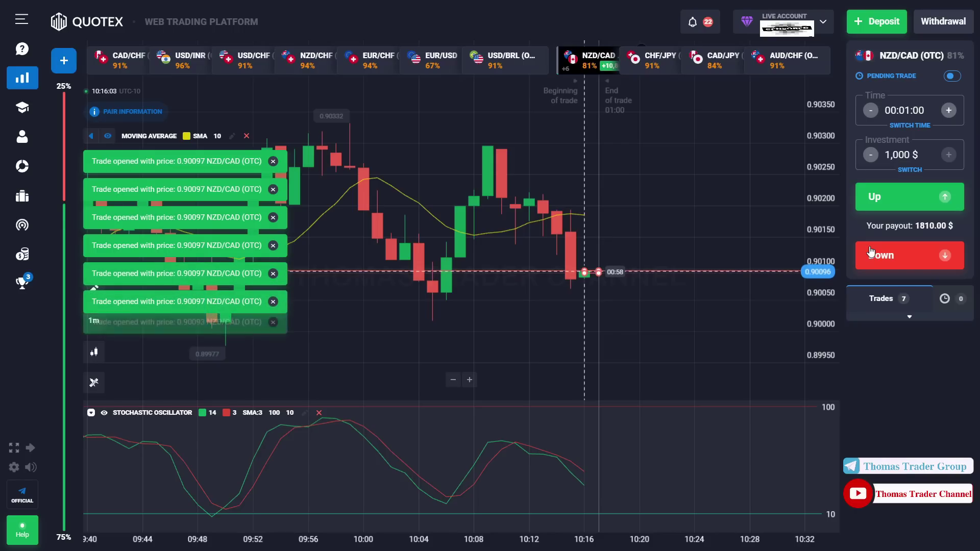
left_click(870, 251)
left_click(870, 251)
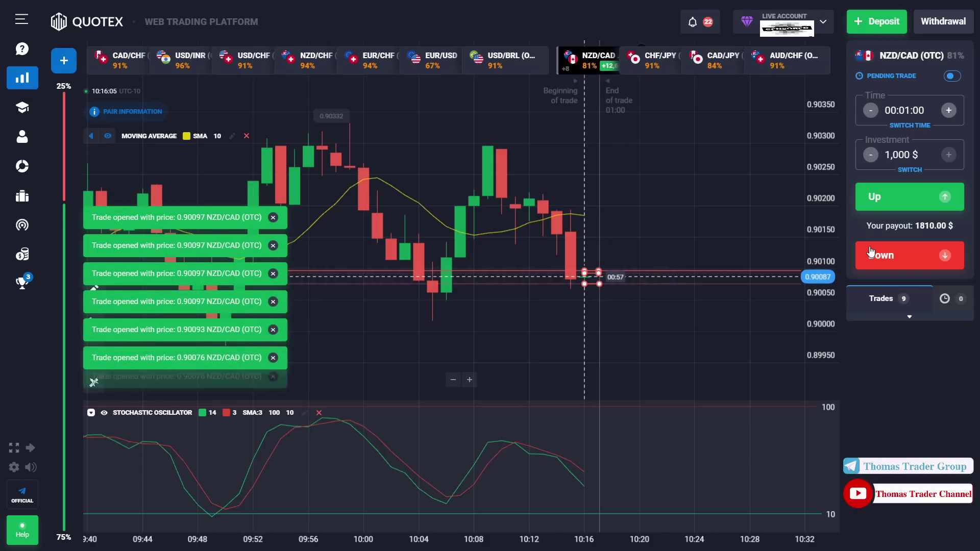
left_click(871, 251)
left_click(871, 251)
left_click(870, 251)
left_click(870, 252)
left_click(871, 251)
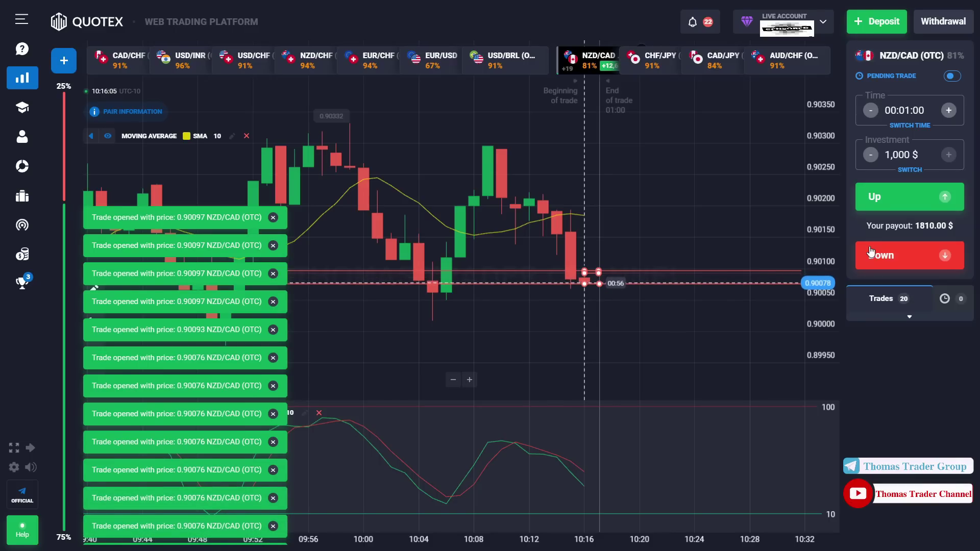
left_click(870, 251)
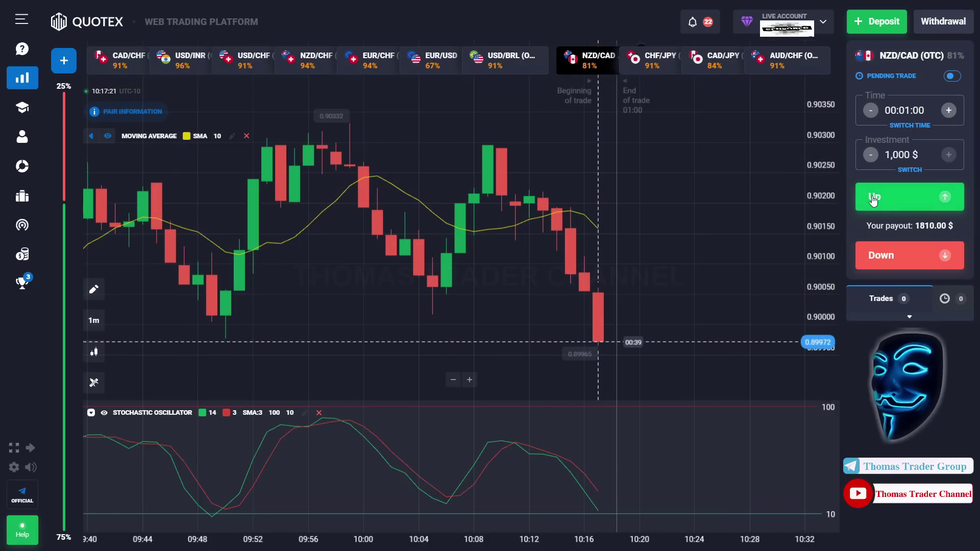
Stack eighteen 1,000 $ one-minute Up trades on NZD/CAD (OTC).
left_click(874, 199)
left_click(873, 199)
left_click(874, 199)
left_click(873, 199)
left_click(873, 199)
left_click(873, 199)
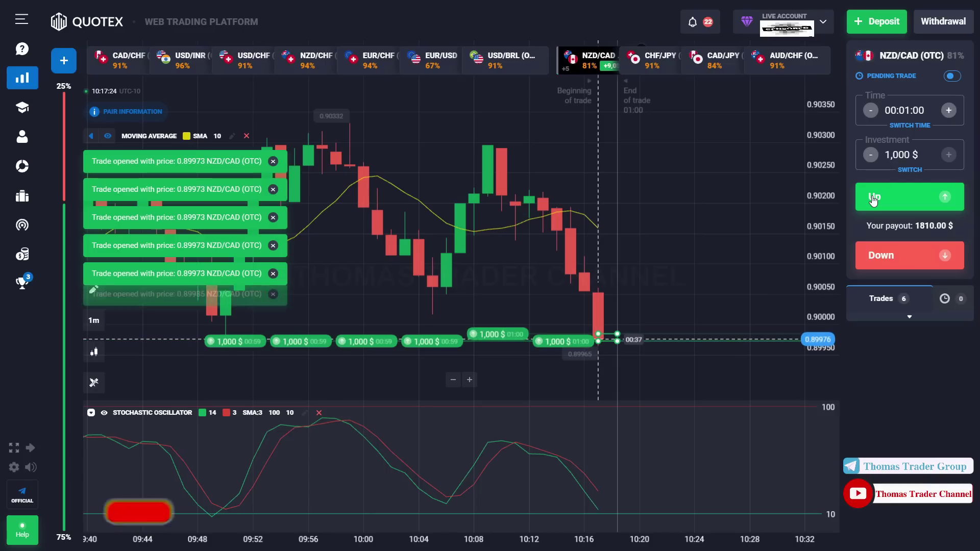
left_click(874, 199)
left_click(874, 199)
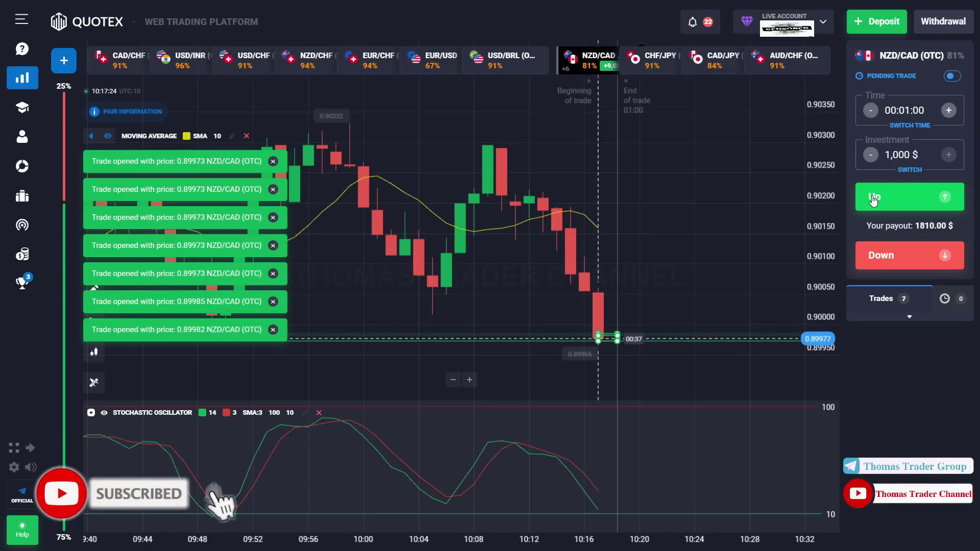
left_click(874, 199)
left_click(873, 199)
left_click(874, 199)
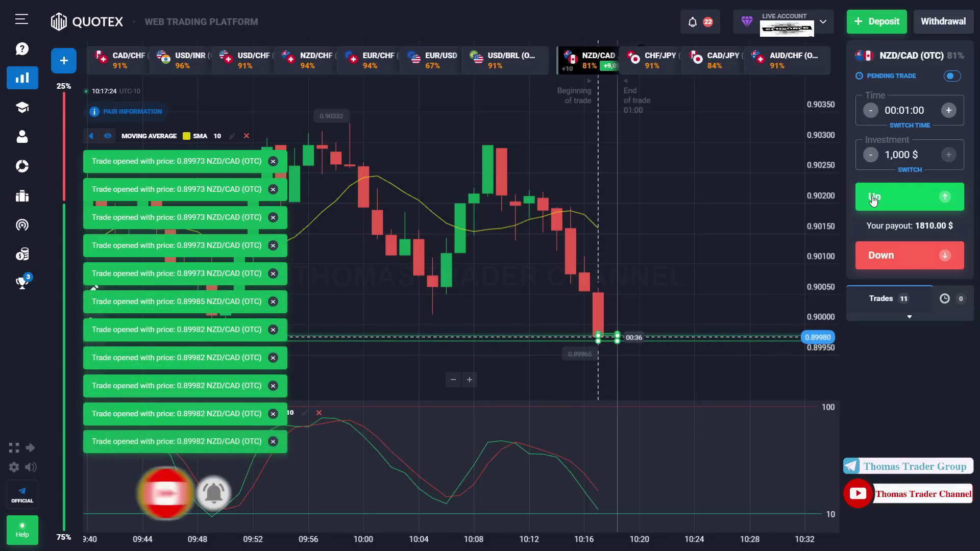
left_click(874, 199)
left_click(874, 199)
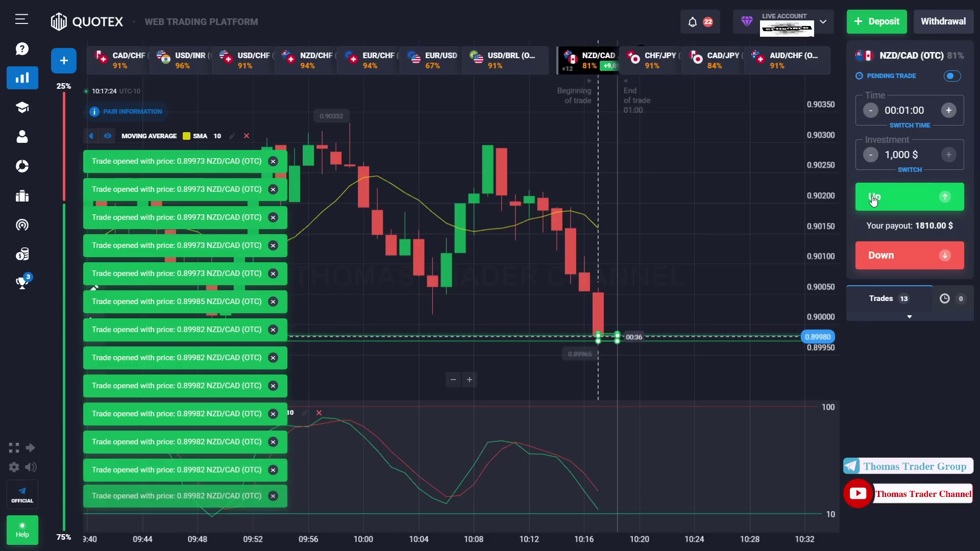
left_click(873, 199)
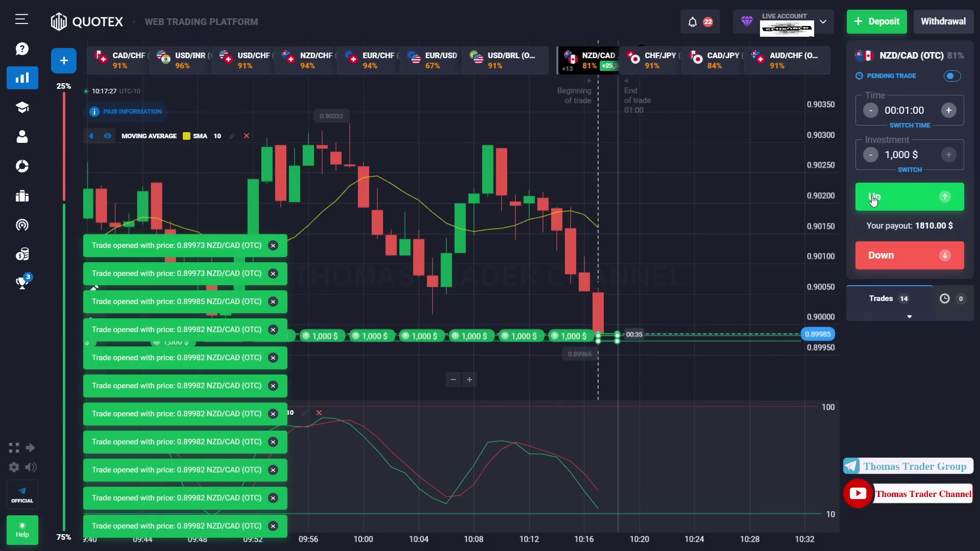
left_click(873, 199)
left_click(873, 199)
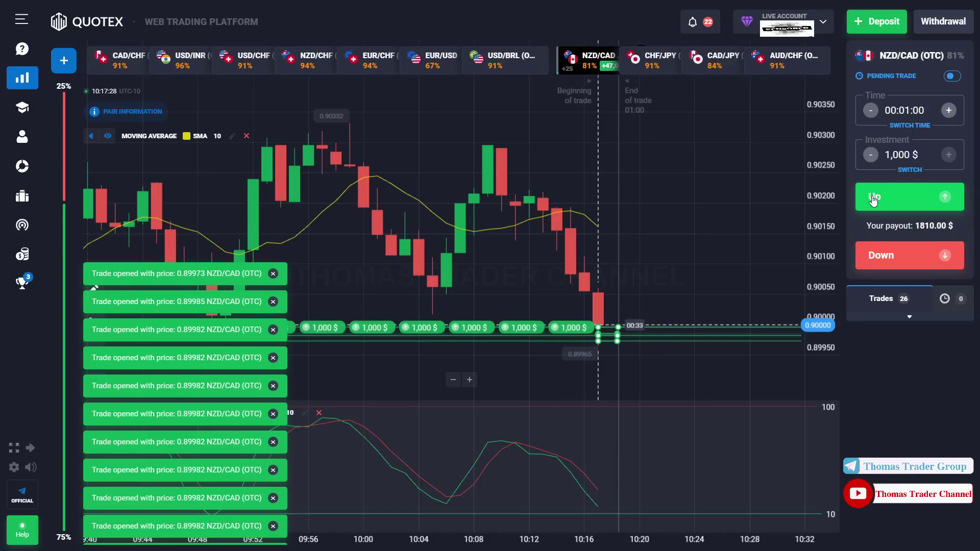
left_click(874, 198)
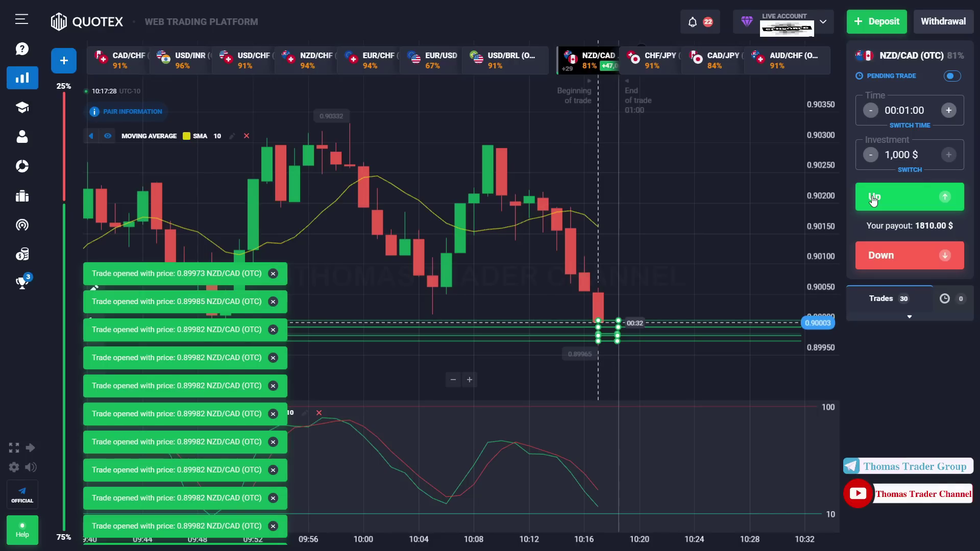
left_click(873, 198)
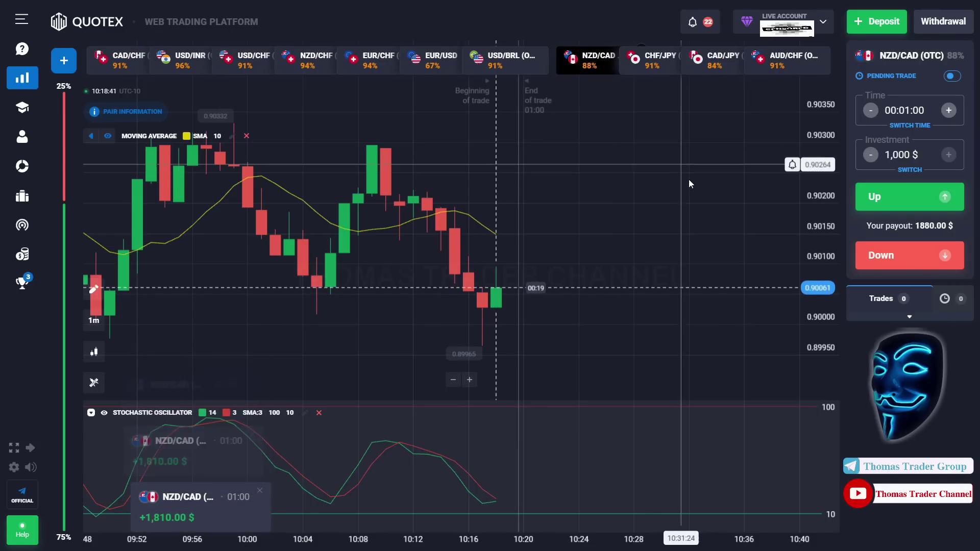
Expand the Trades panel and scroll through the closed NZD/CAD trades.
left_click(867, 321)
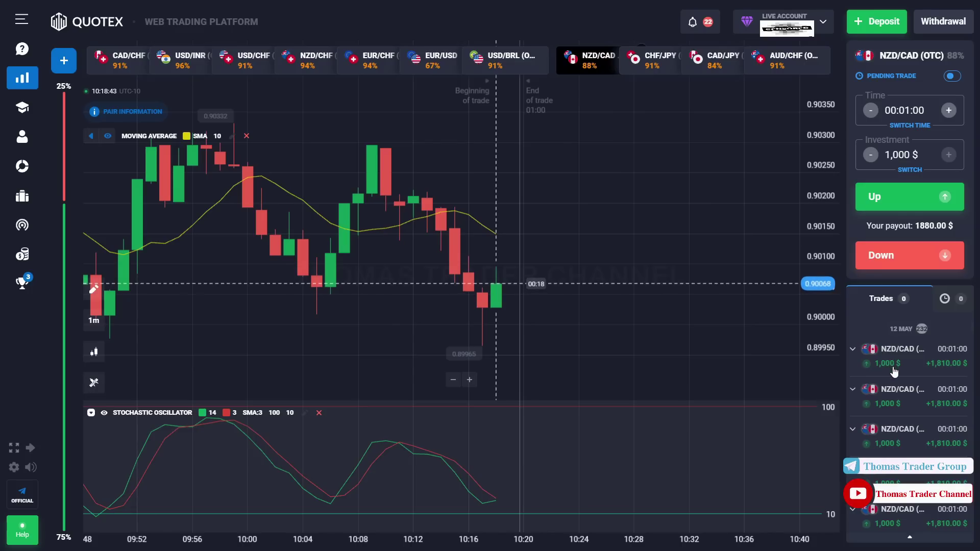
scroll(903, 388, "down", 1)
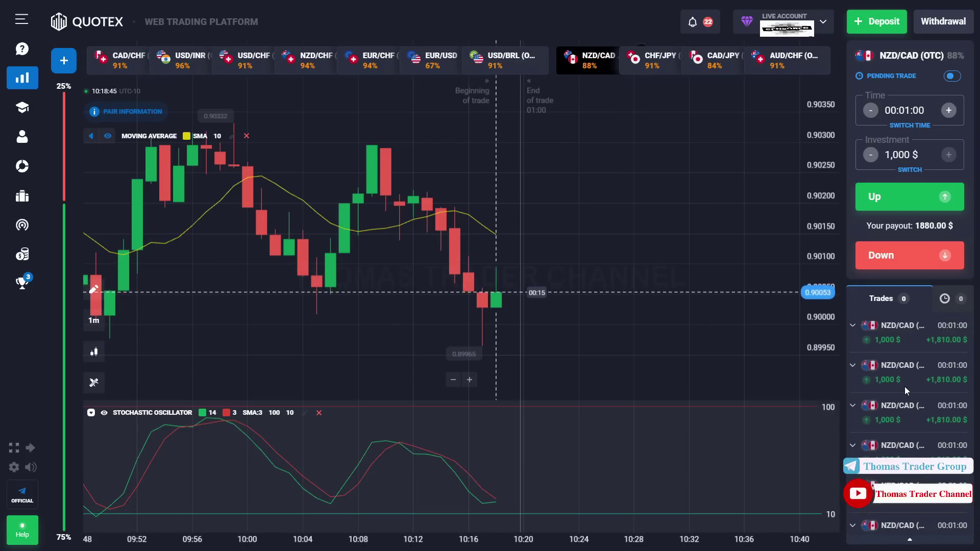